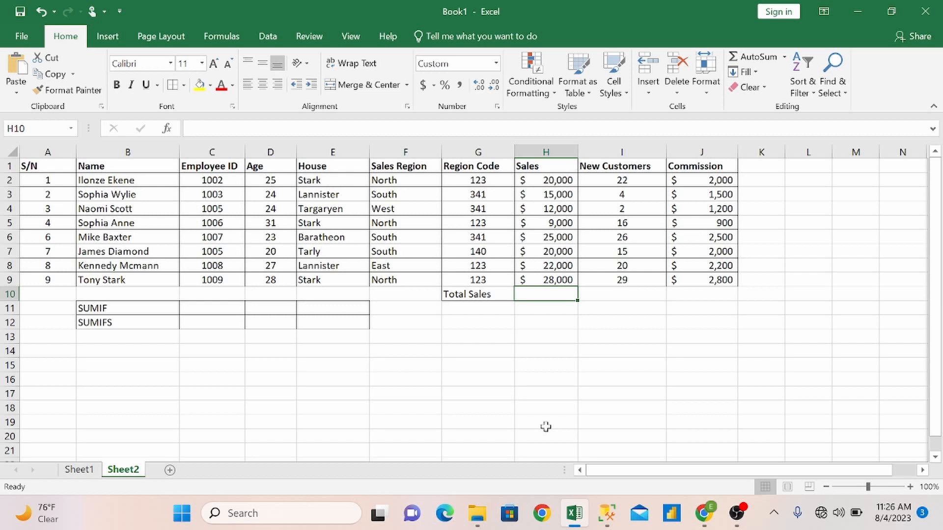
# Step: Calculate the total sales in H10 with a SUM of the sales values in H2:H9
pyautogui.write('=sum')
pyautogui.press('Tab')
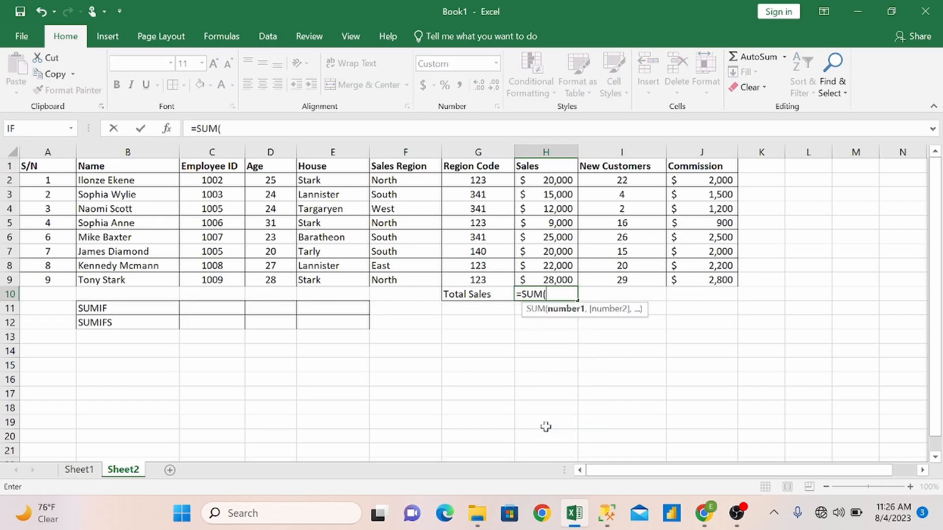
pyautogui.click(548, 181)
pyautogui.moveTo(548, 181); pyautogui.dragTo(548, 275)
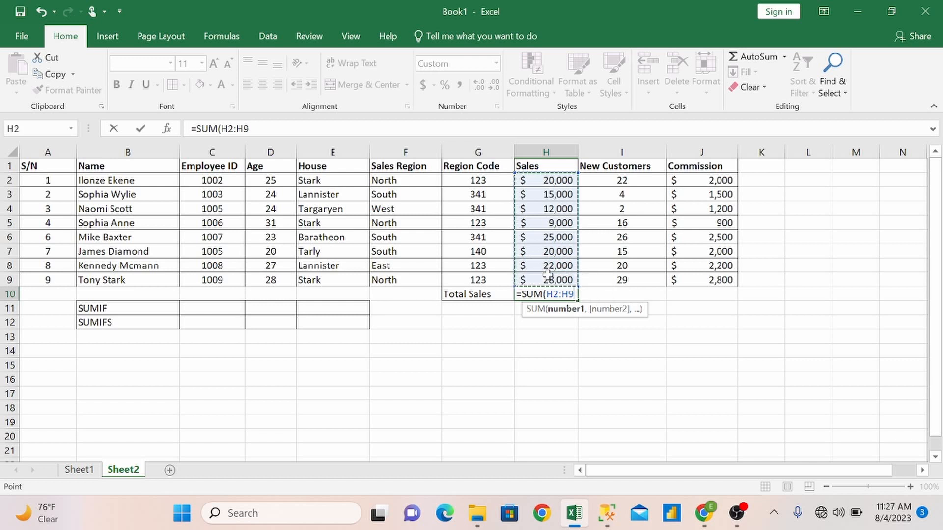
pyautogui.write(')')
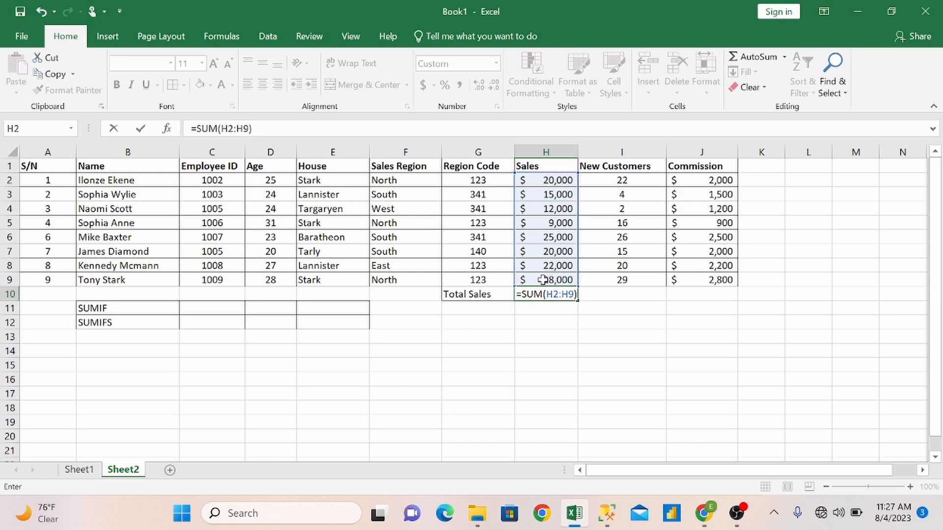
pyautogui.press('Return')
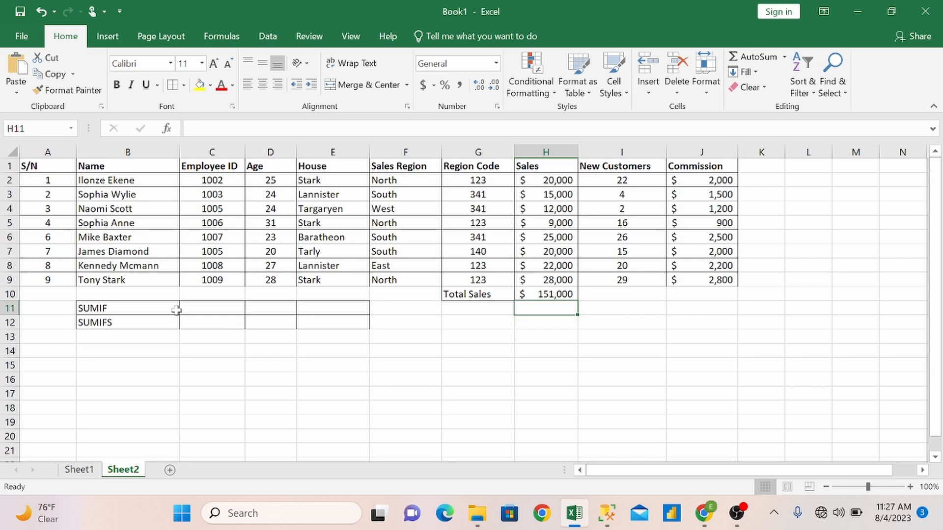
# Step: In C11, enter a SUMIF formula adding the sales in H2:H9 where the age in D2:D9 meets the criterion ">25"
pyautogui.click(194, 307)
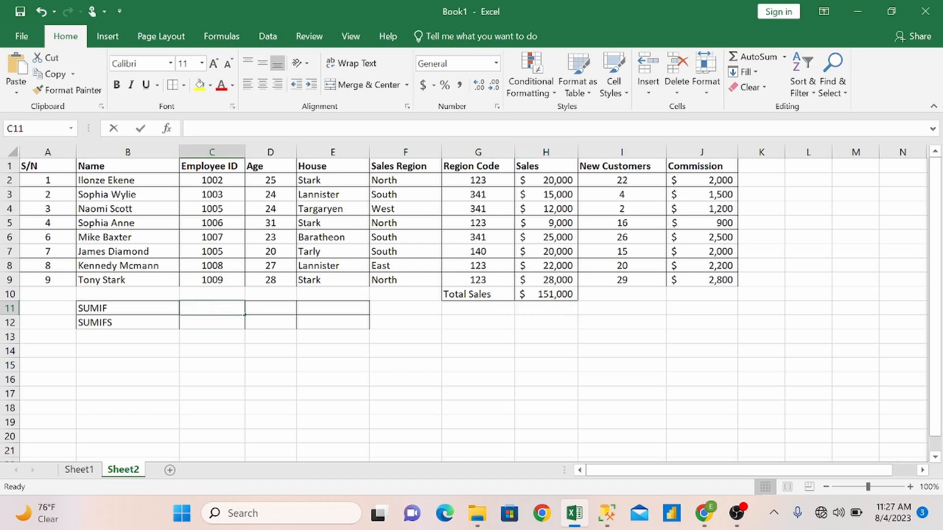
pyautogui.write('=sum')
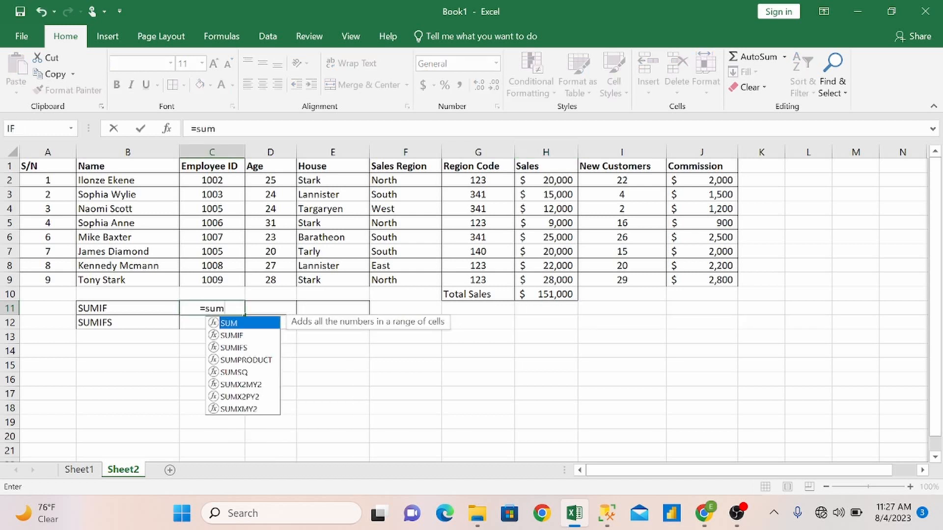
pyautogui.write('if')
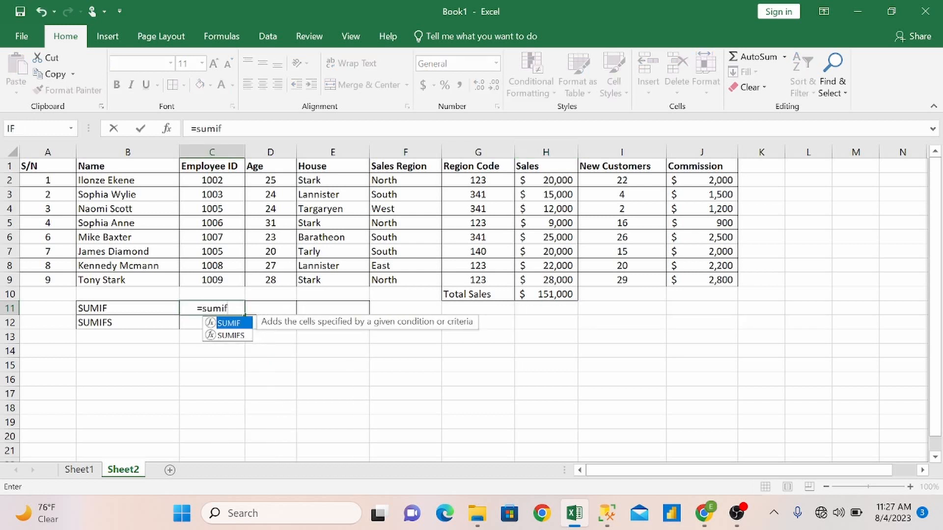
pyautogui.press('Tab')
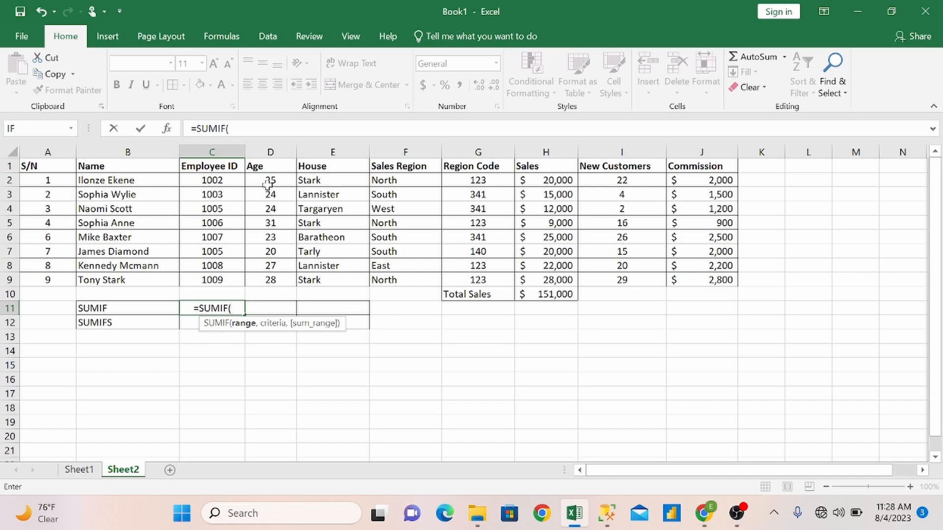
pyautogui.moveTo(267, 182); pyautogui.dragTo(267, 274)
pyautogui.write(',')
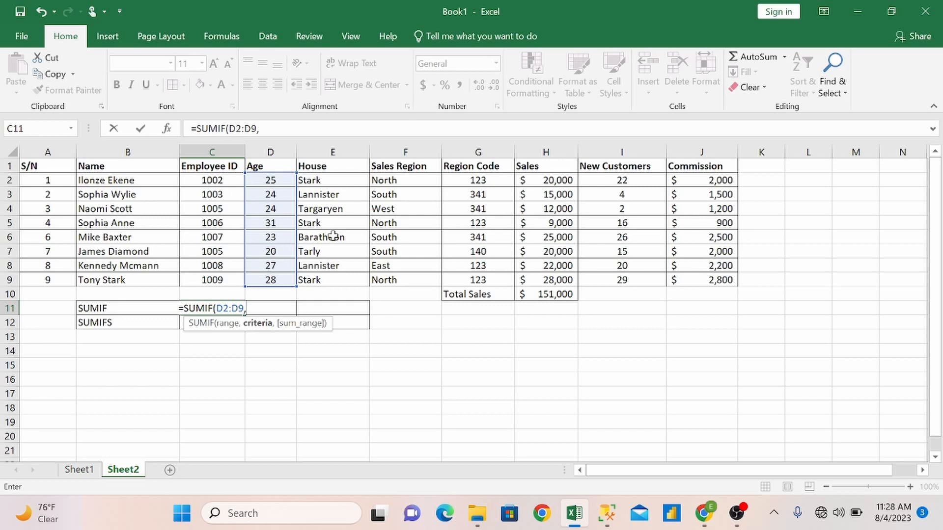
pyautogui.write('"')
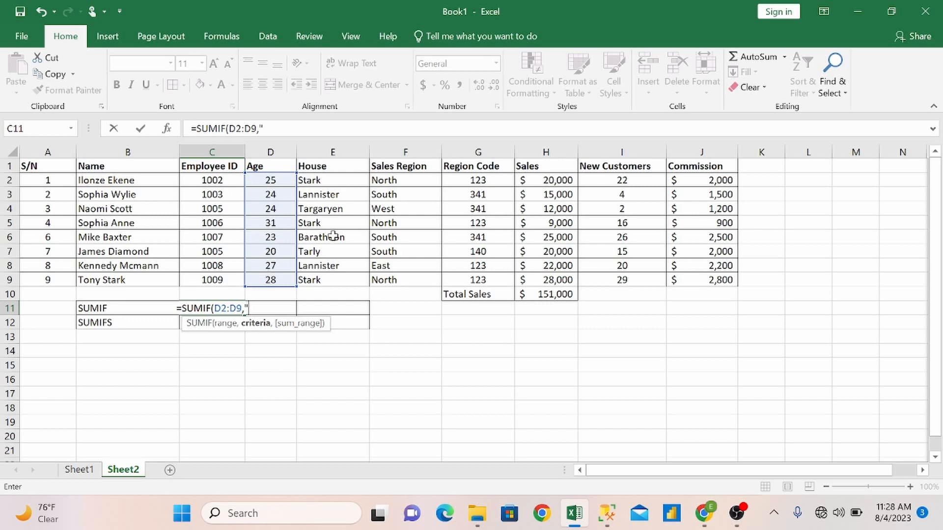
pyautogui.write('>25')
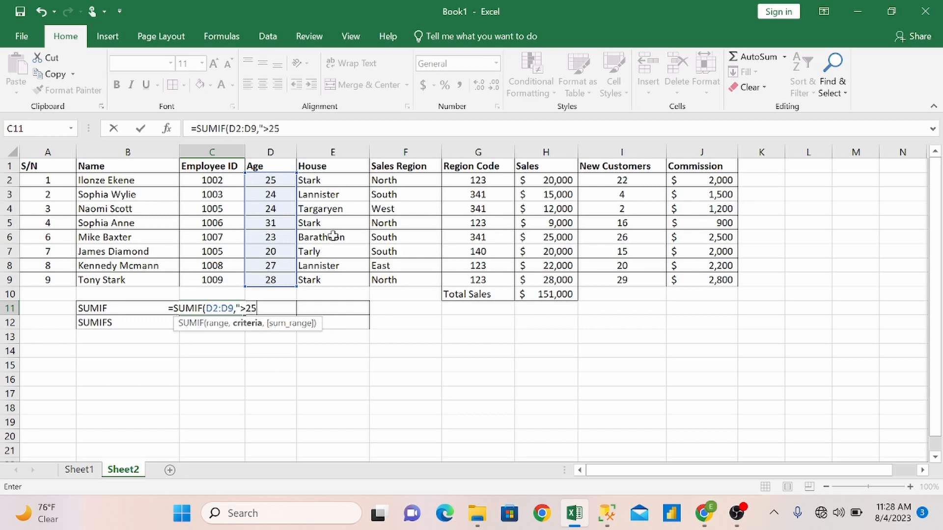
pyautogui.write('",')
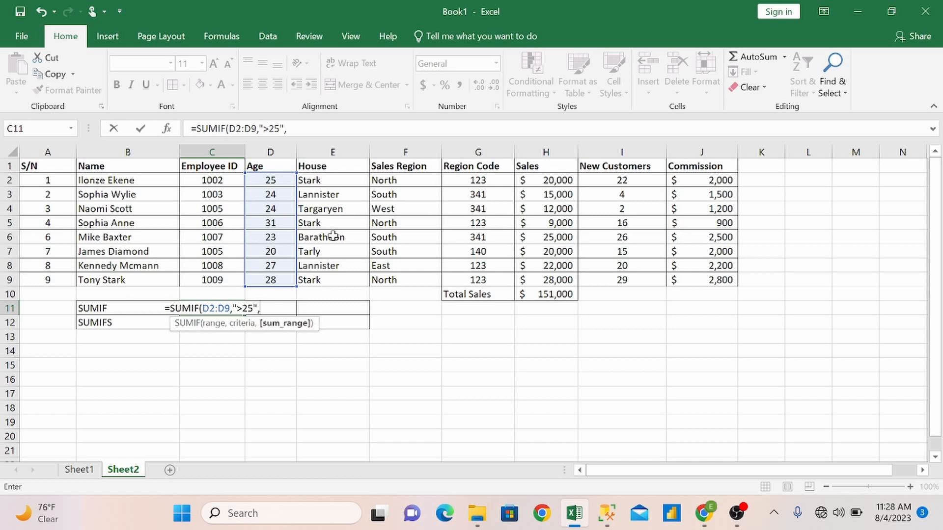
pyautogui.moveTo(550, 180); pyautogui.dragTo(546, 278)
pyautogui.write(')')
pyautogui.press('Return')
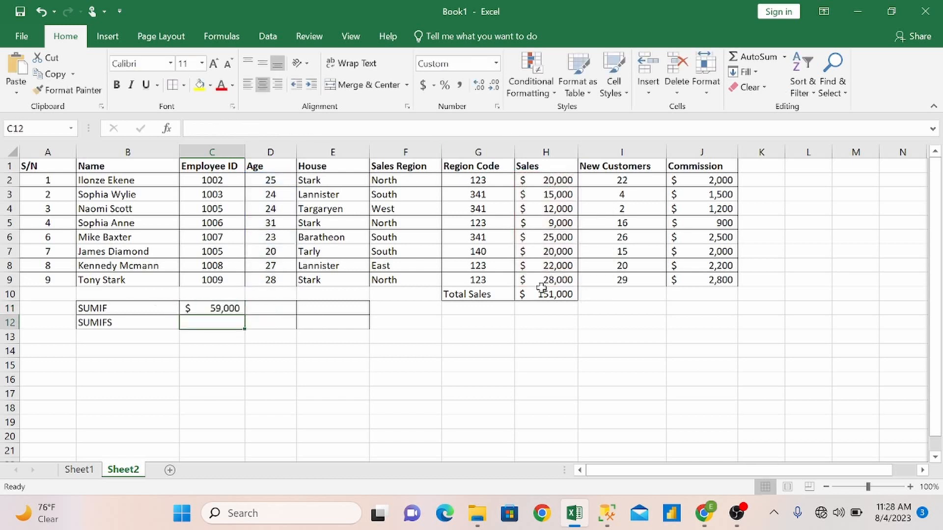
pyautogui.click(222, 309)
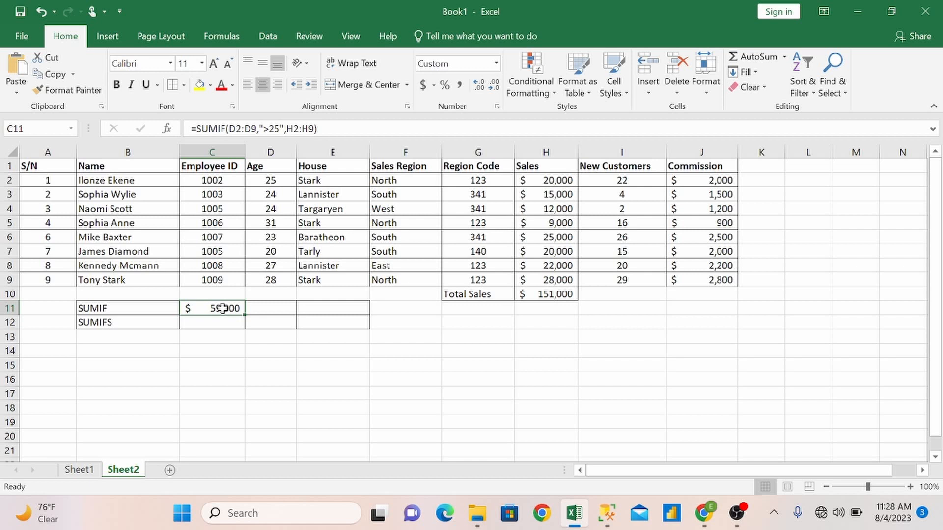
# Step: In D11, enter a SUMIF formula adding the sales in H2:H9 where the age in D2:D9 meets the criterion ">32"
pyautogui.doubleClick(265, 305)
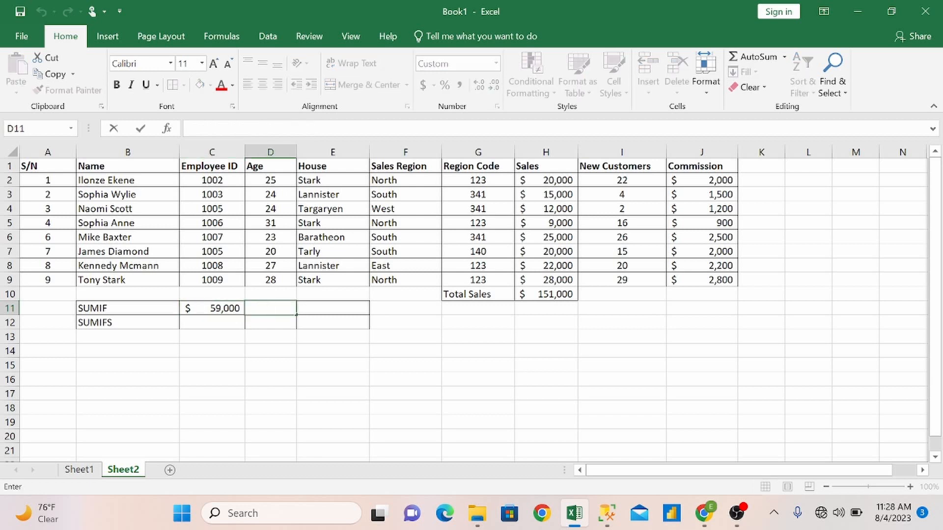
pyautogui.write('=sumif')
pyautogui.press('Tab')
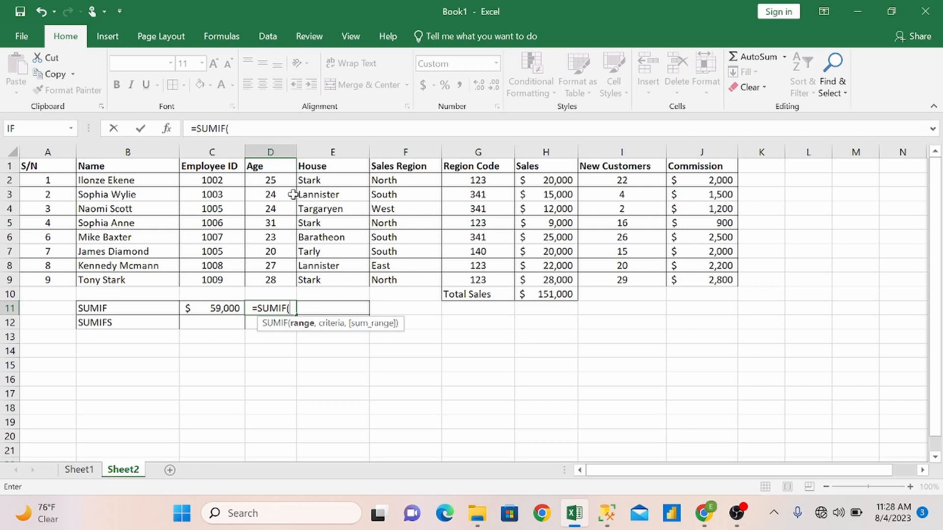
pyautogui.moveTo(278, 181); pyautogui.dragTo(279, 278)
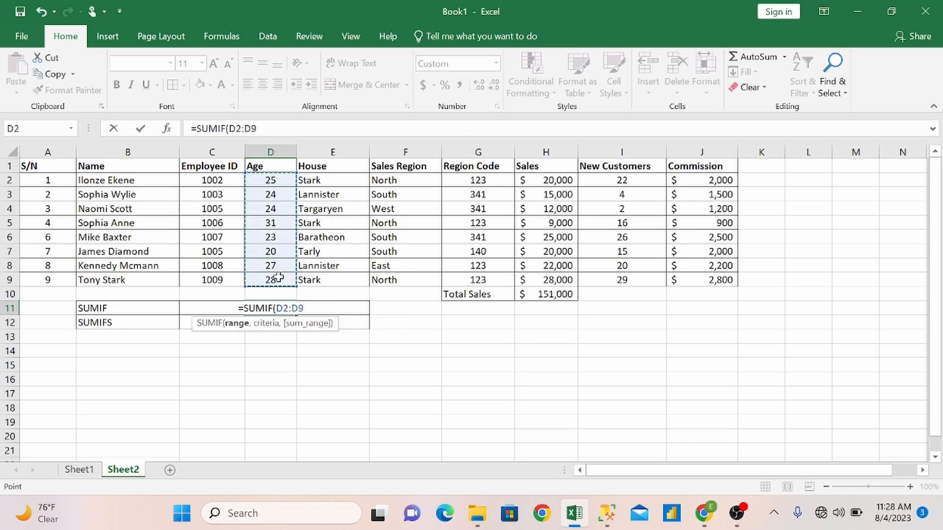
pyautogui.write(',')
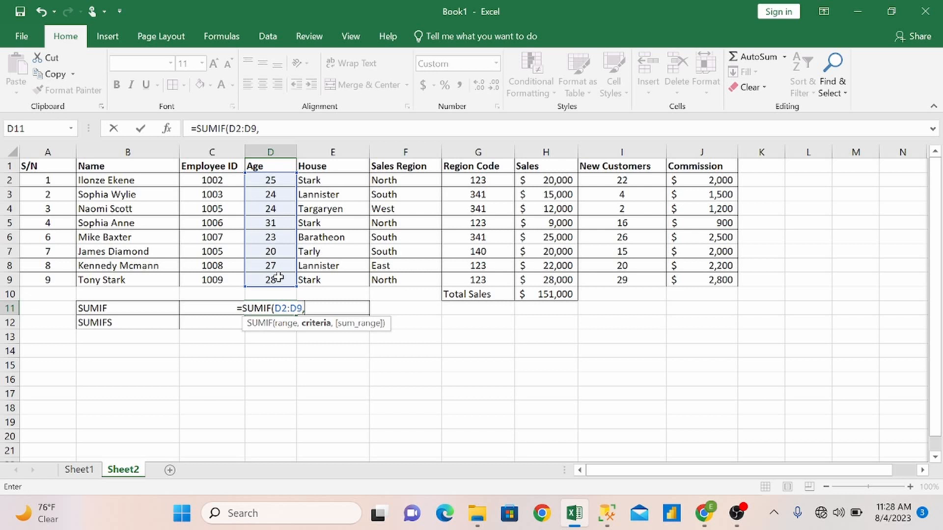
pyautogui.write('">')
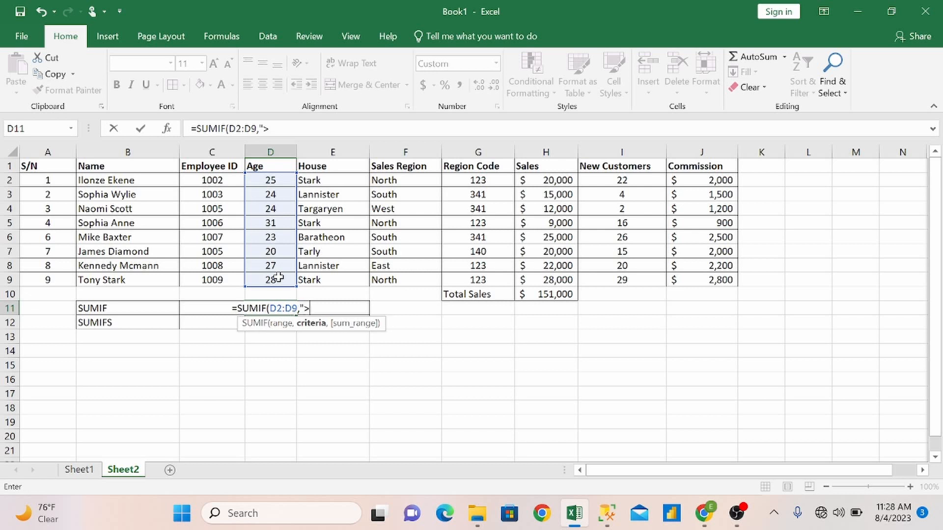
pyautogui.write('32')
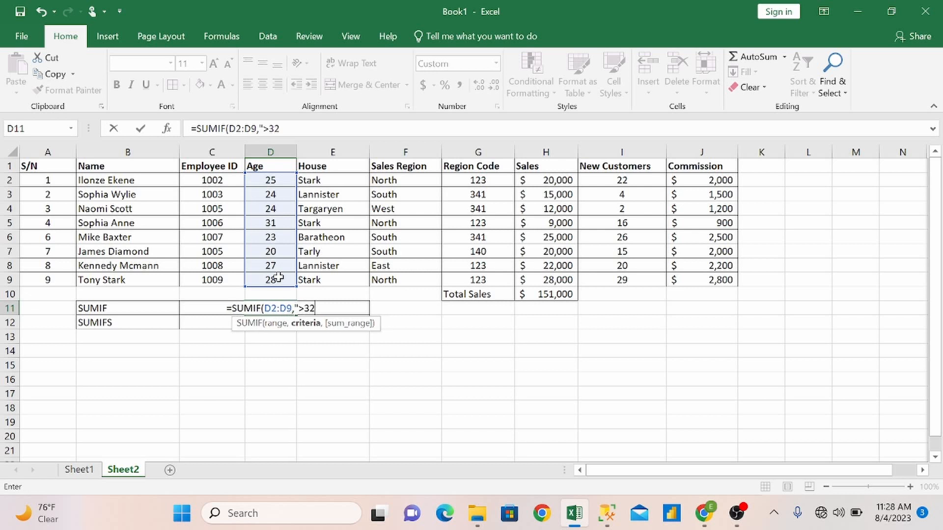
pyautogui.write('",')
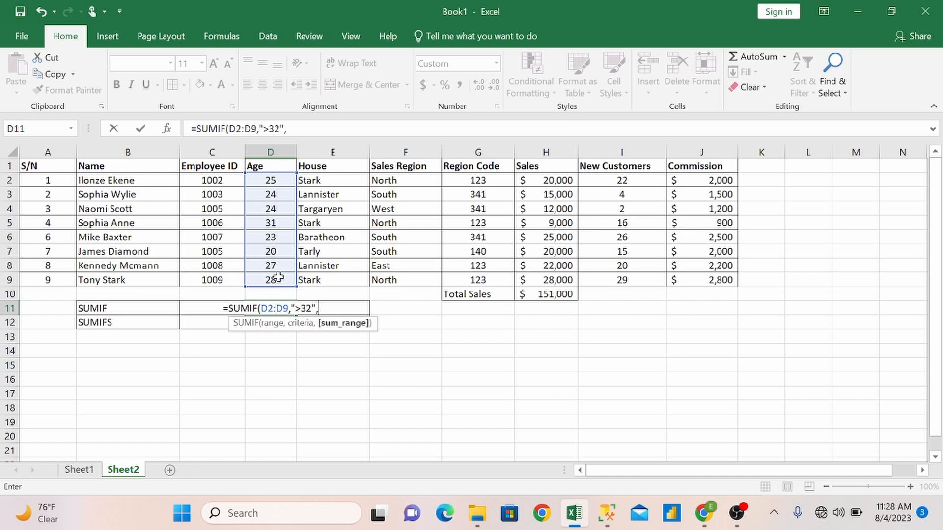
pyautogui.moveTo(535, 179); pyautogui.dragTo(537, 279)
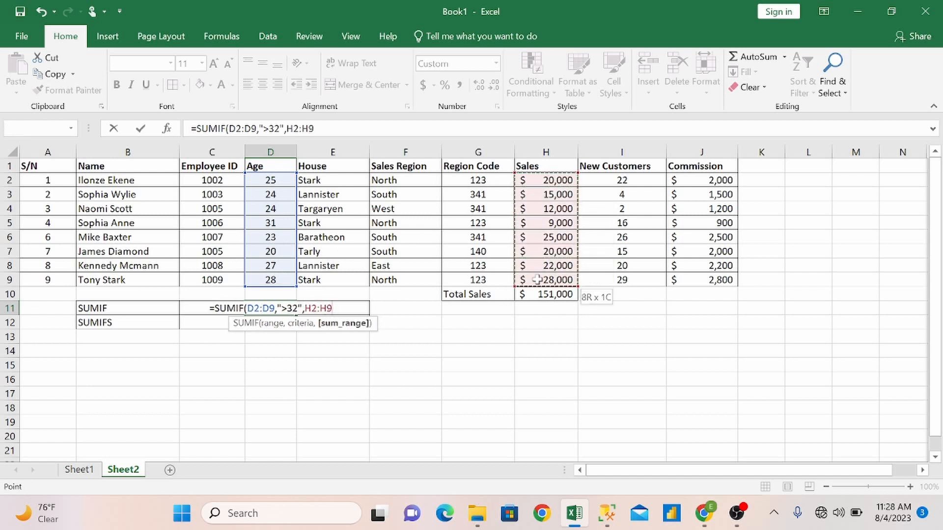
pyautogui.write(')')
pyautogui.press('Return')
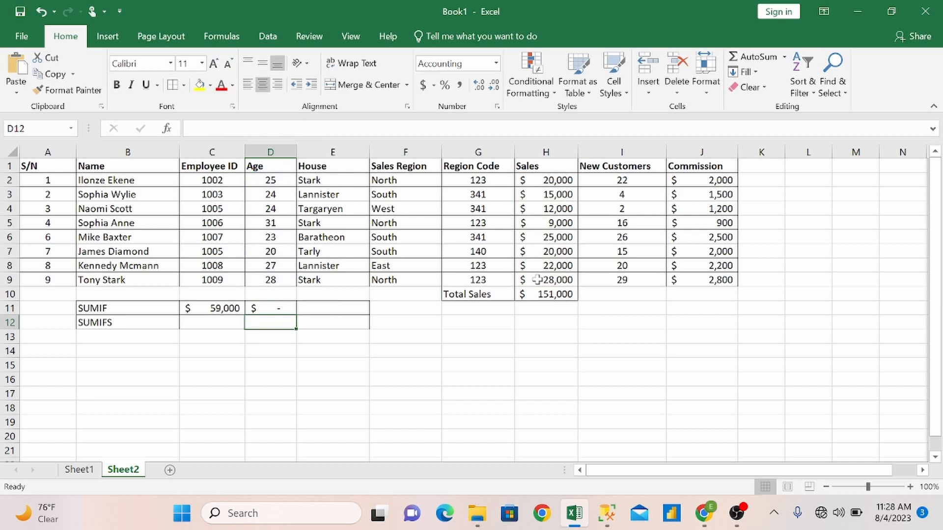
pyautogui.click(278, 309)
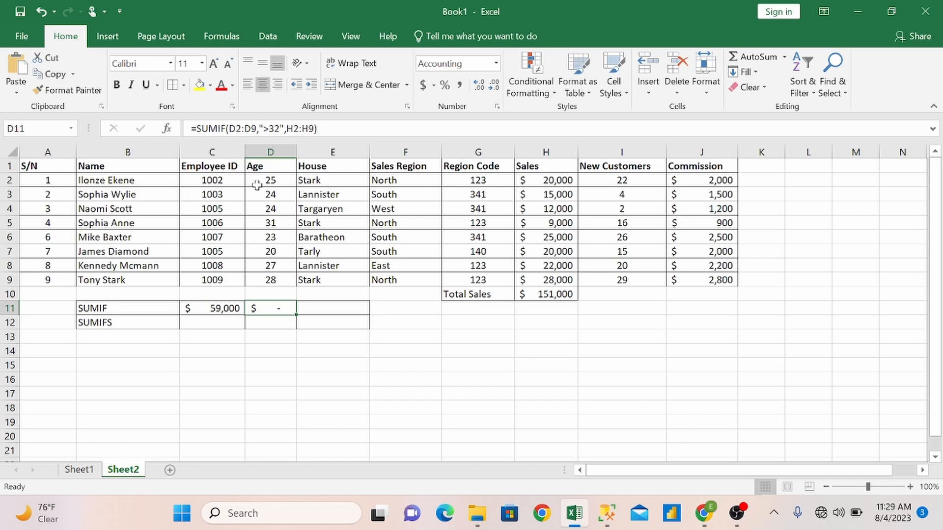
pyautogui.moveTo(257, 185); pyautogui.dragTo(266, 276)
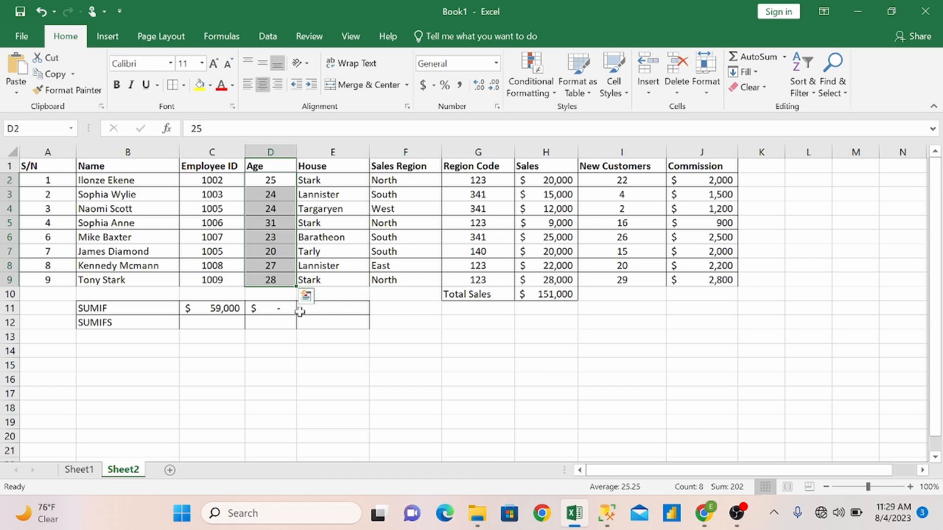
# Step: In E11, enter a SUMIF formula adding the sales in H2:H9 where the age in D2:D9 meets the criterion "=20"
pyautogui.click(318, 312)
pyautogui.write('=sumif')
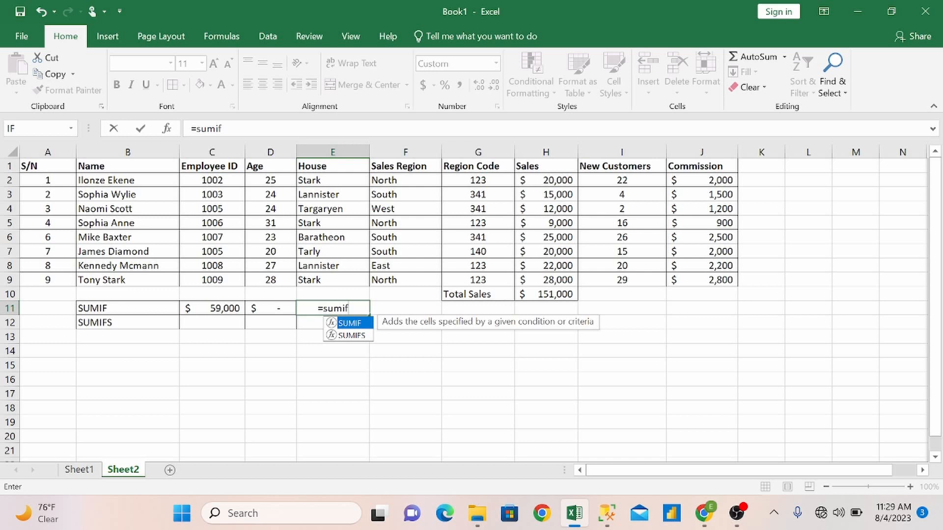
pyautogui.press('Tab')
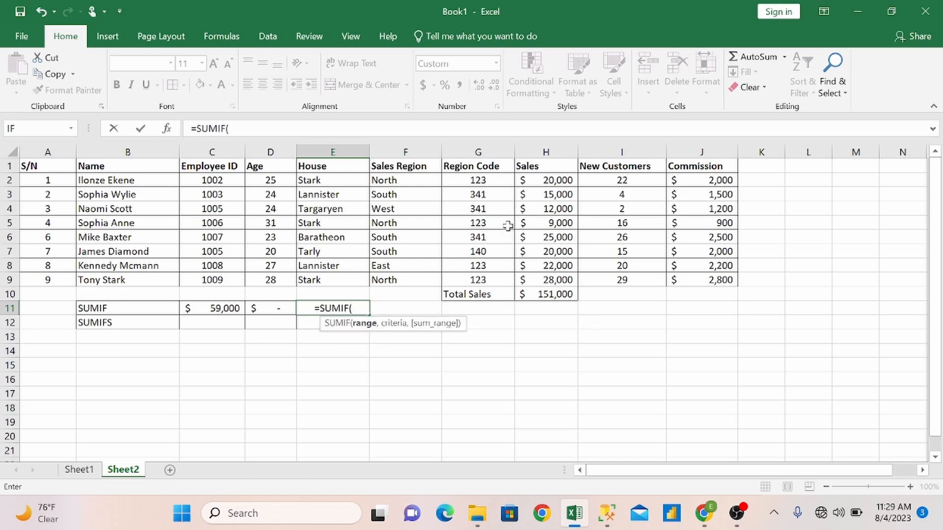
pyautogui.moveTo(256, 181); pyautogui.dragTo(269, 277)
pyautogui.write(',')
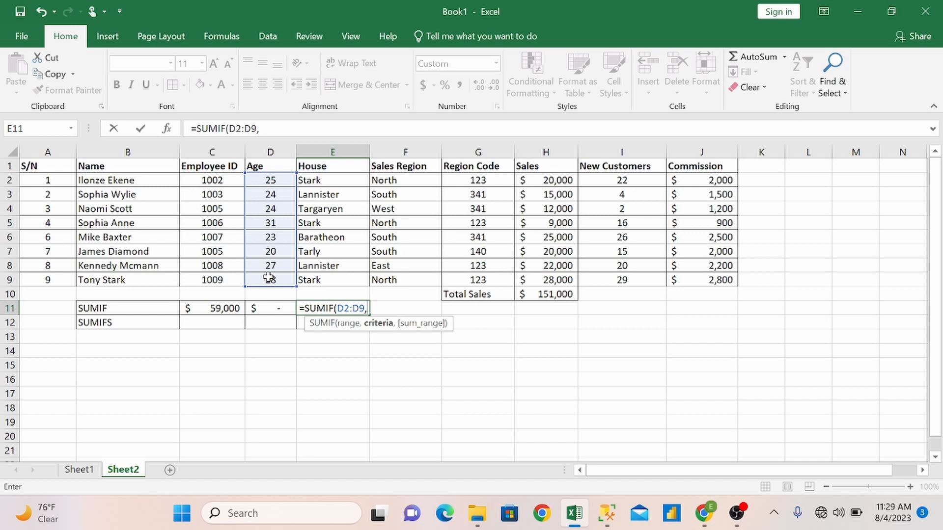
pyautogui.write('"=')
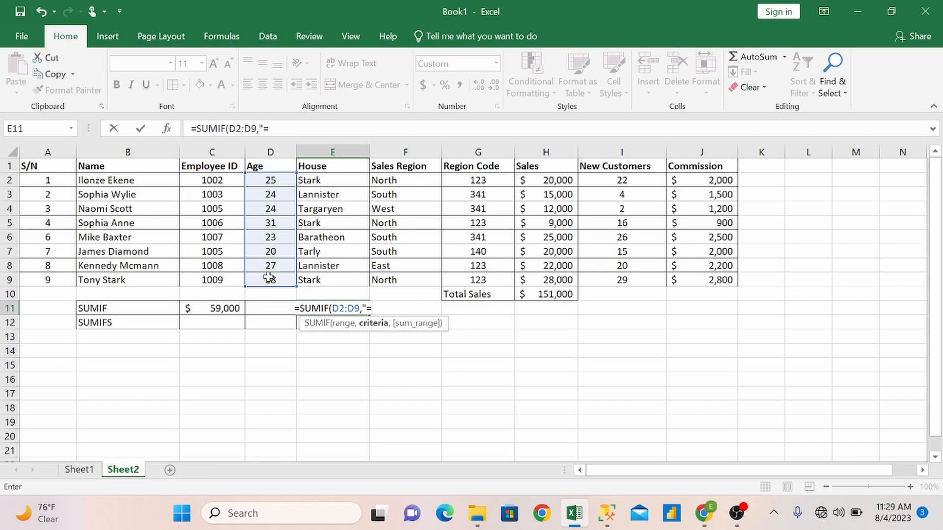
pyautogui.write('20')
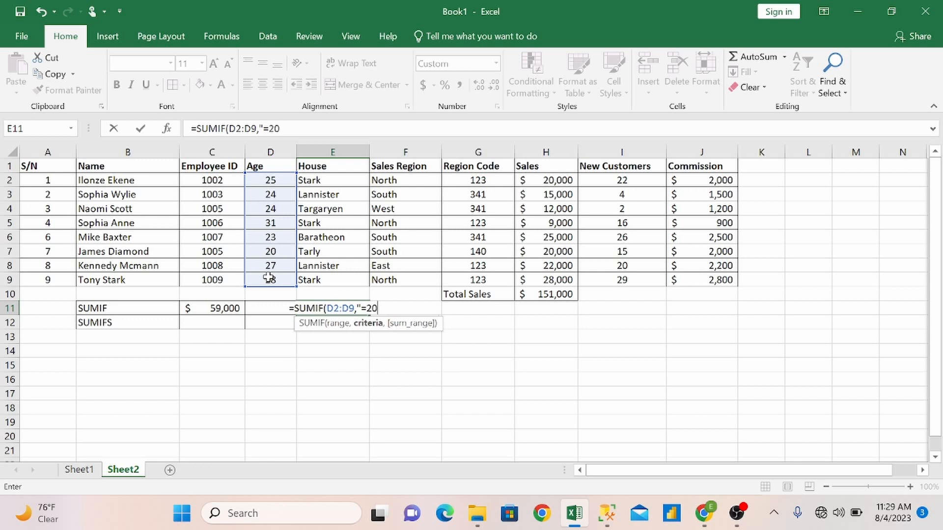
pyautogui.write('",')
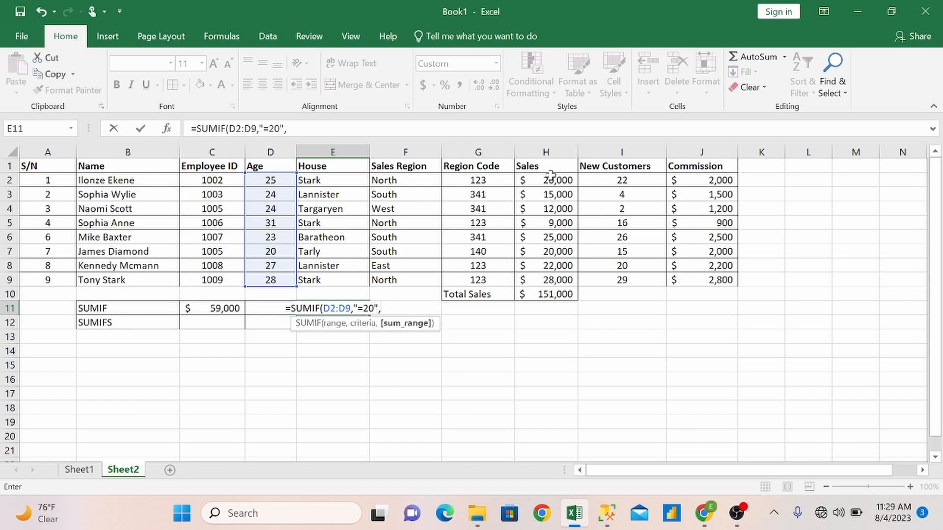
pyautogui.moveTo(551, 177); pyautogui.dragTo(554, 286)
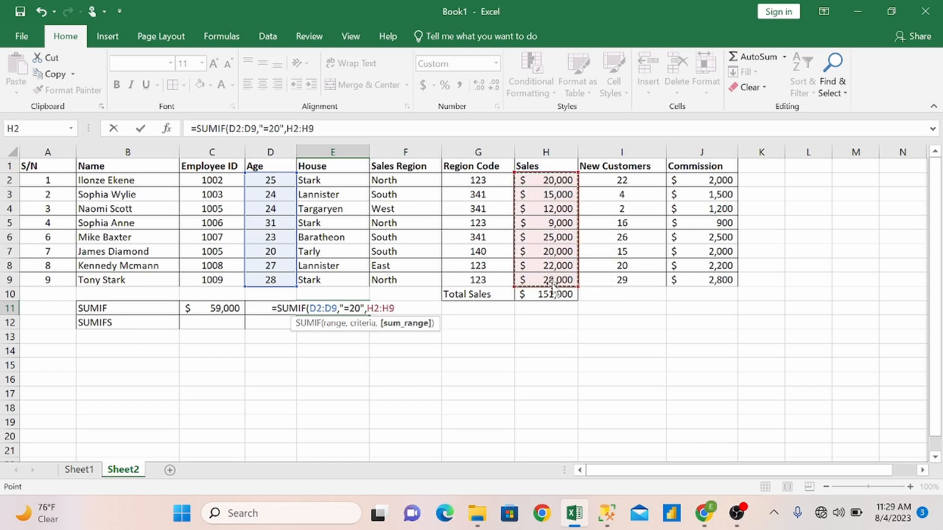
pyautogui.write(')')
pyautogui.press('Return')
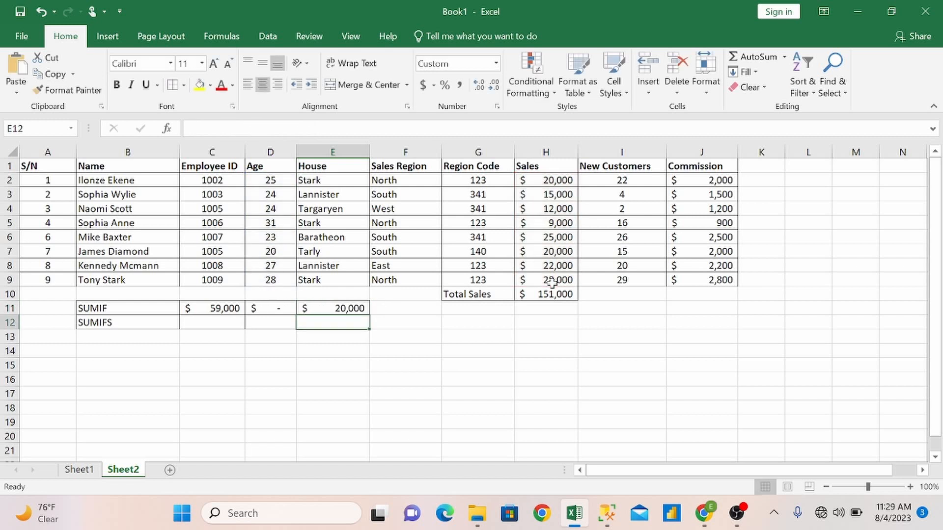
pyautogui.click(319, 307)
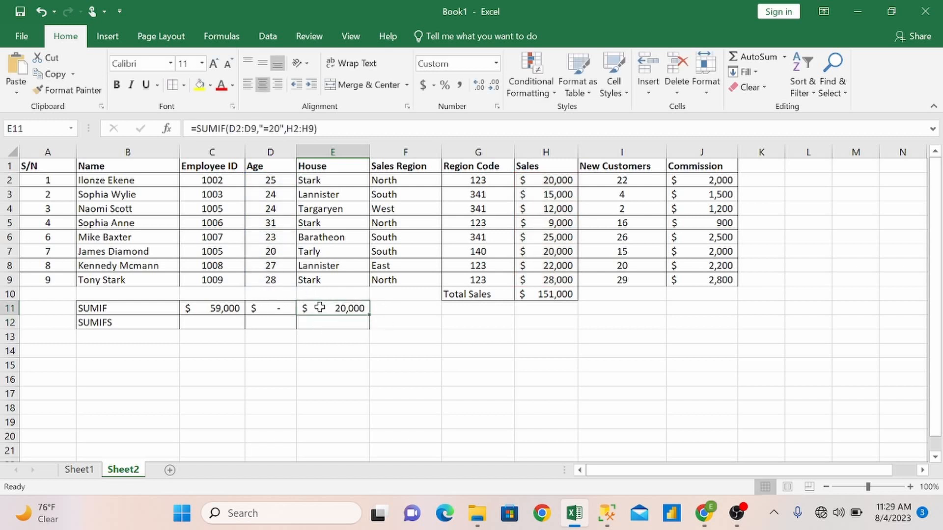
pyautogui.moveTo(271, 180); pyautogui.dragTo(267, 278)
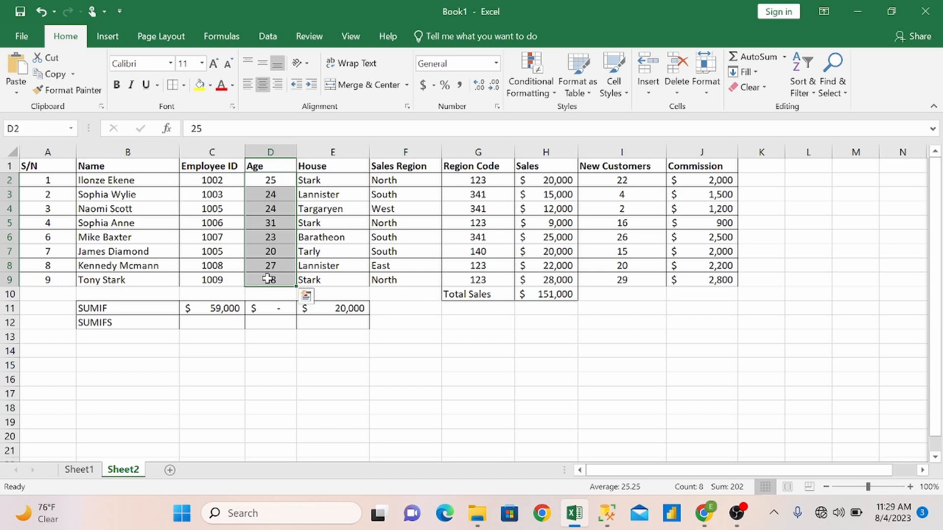
pyautogui.moveTo(111, 251); pyautogui.dragTo(511, 251)
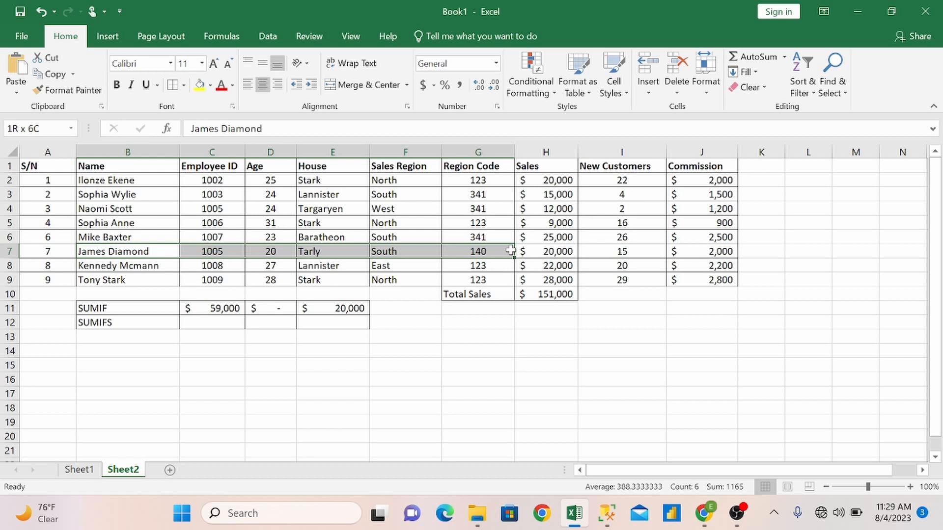
pyautogui.moveTo(511, 251); pyautogui.dragTo(543, 250)
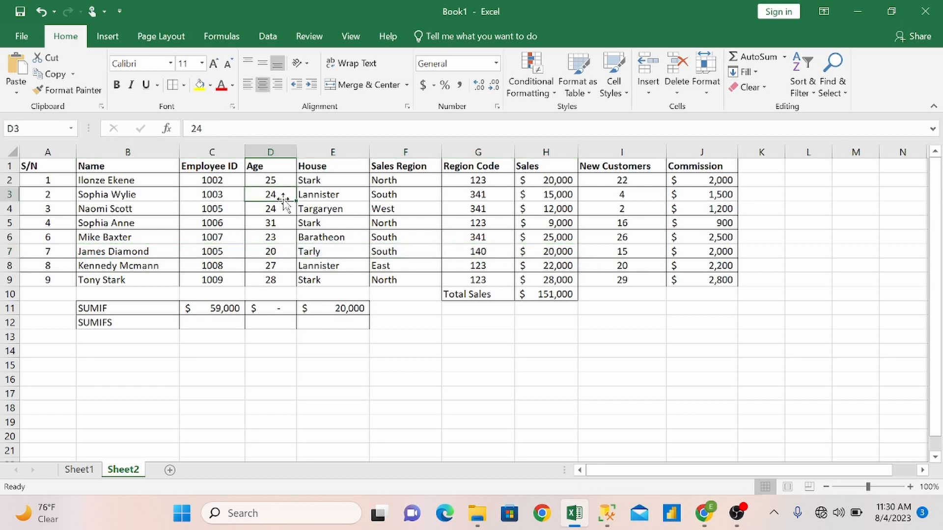
# Step: Test the "=20" SUMIF formula by changing the age in D3 to 20
pyautogui.press('F2')
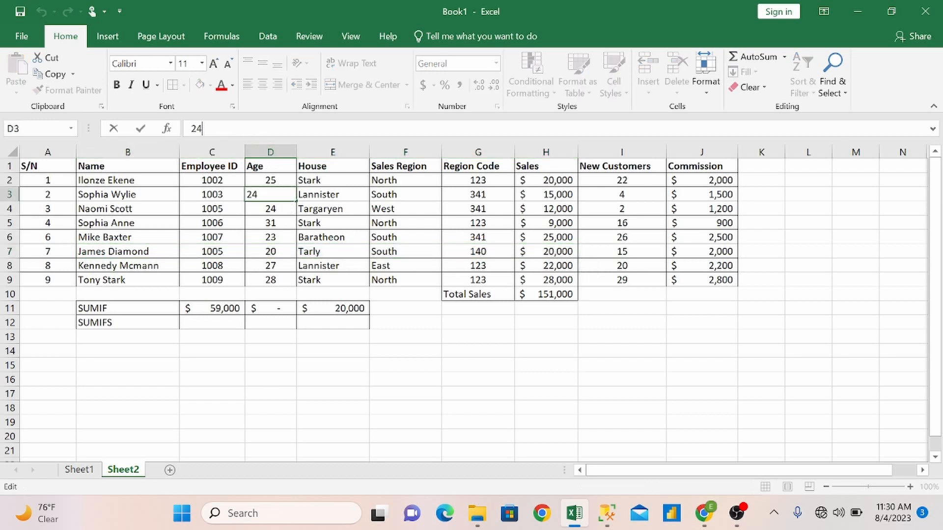
pyautogui.press('BackSpace')
pyautogui.write('0')
pyautogui.press('Return')
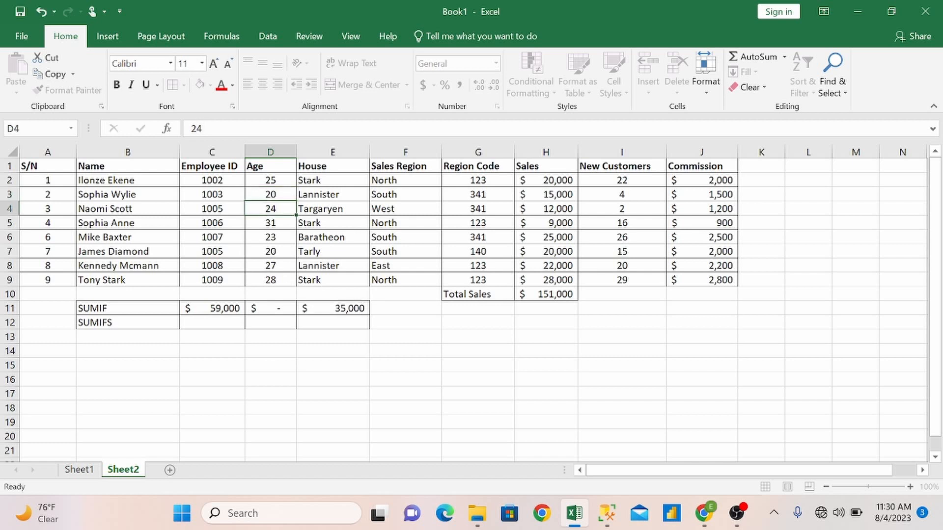
# Step: Leave the age in D4 as it is and undo the age change in D3
pyautogui.press('F2')
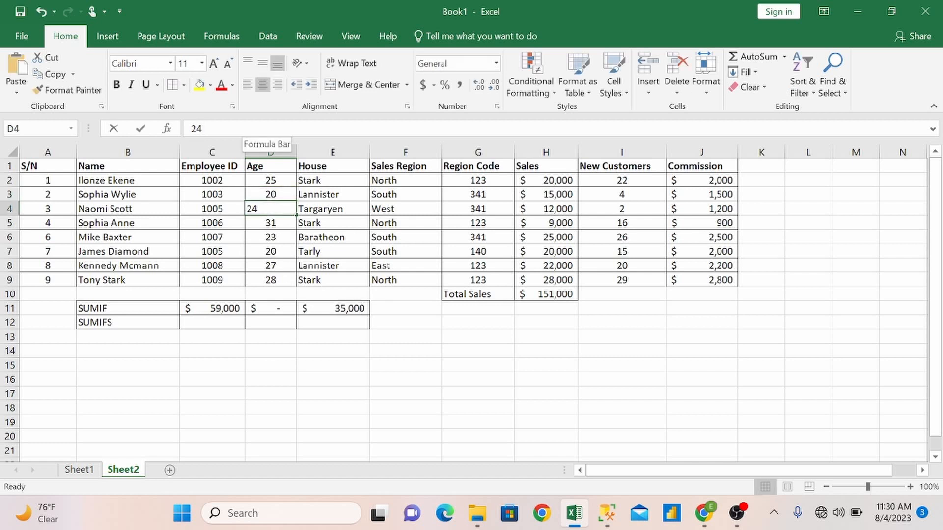
pyautogui.click(278, 195)
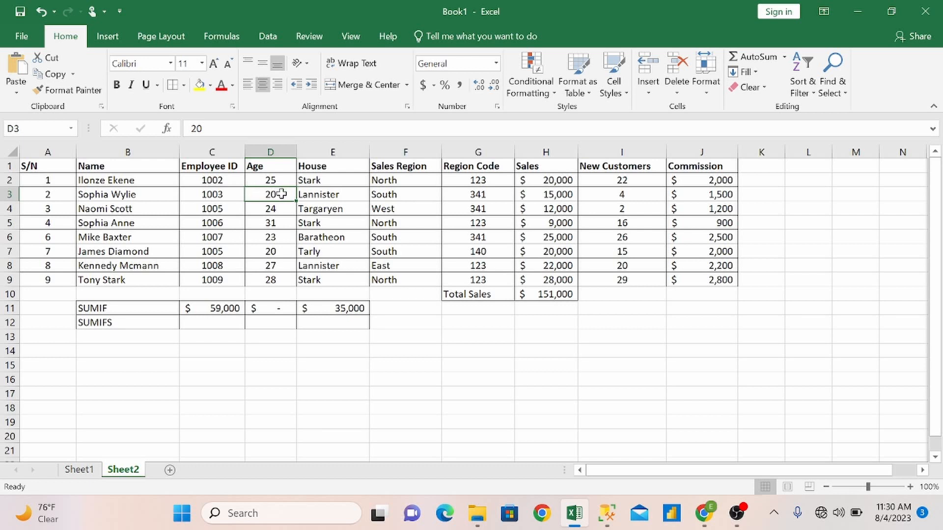
pyautogui.hotkey('ctrl', 'z')
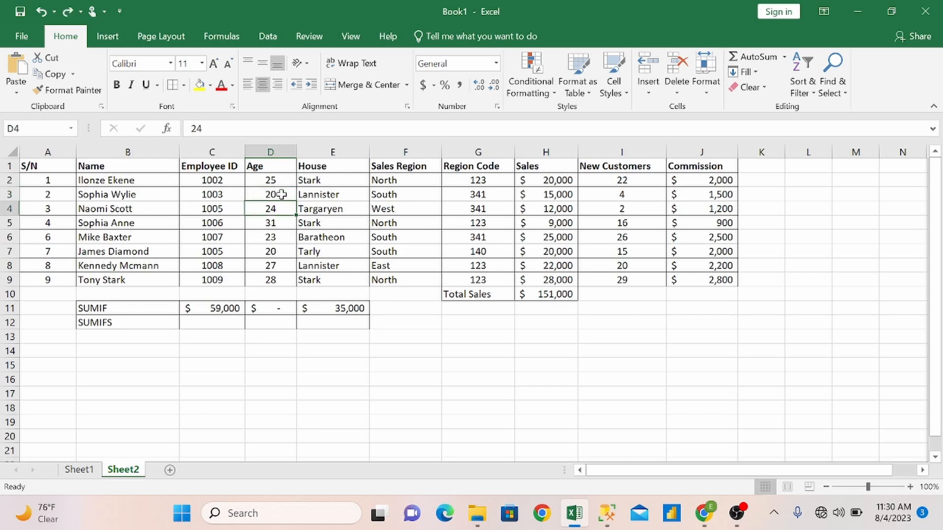
pyautogui.hotkey('ctrl', 'y')
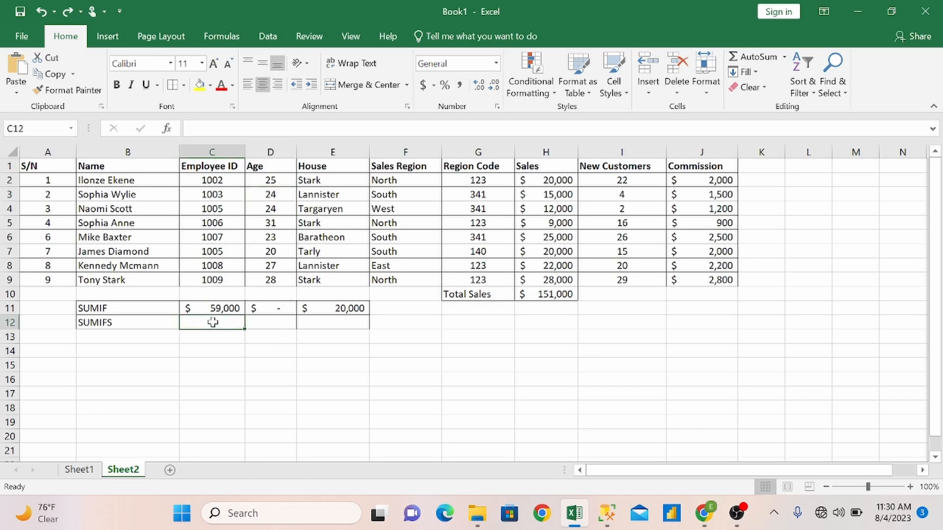
# Step: In C12, start a SUMIFS formula adding the sales in H2:H9 where the employee ID in C2:C9 meets the criterion ">1006"
pyautogui.click(212, 322)
pyautogui.write('=s')
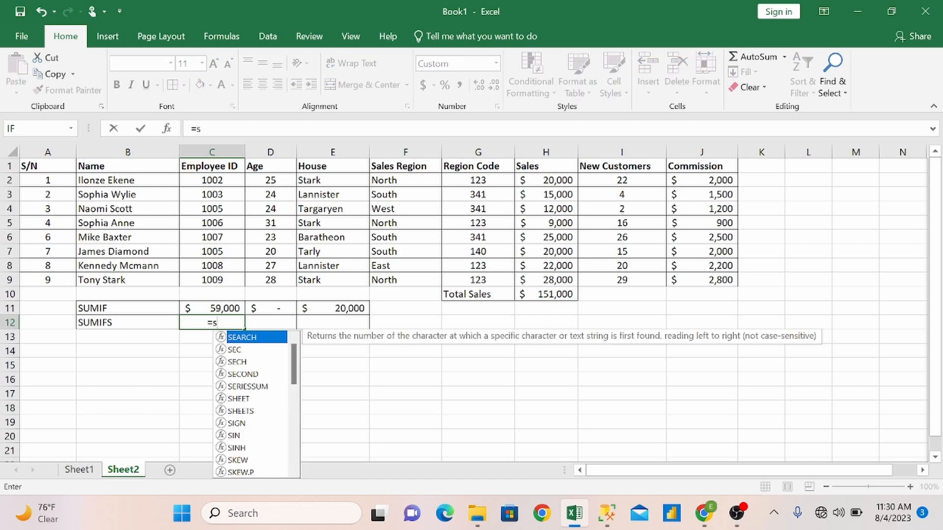
pyautogui.write('umifs')
pyautogui.press('Tab')
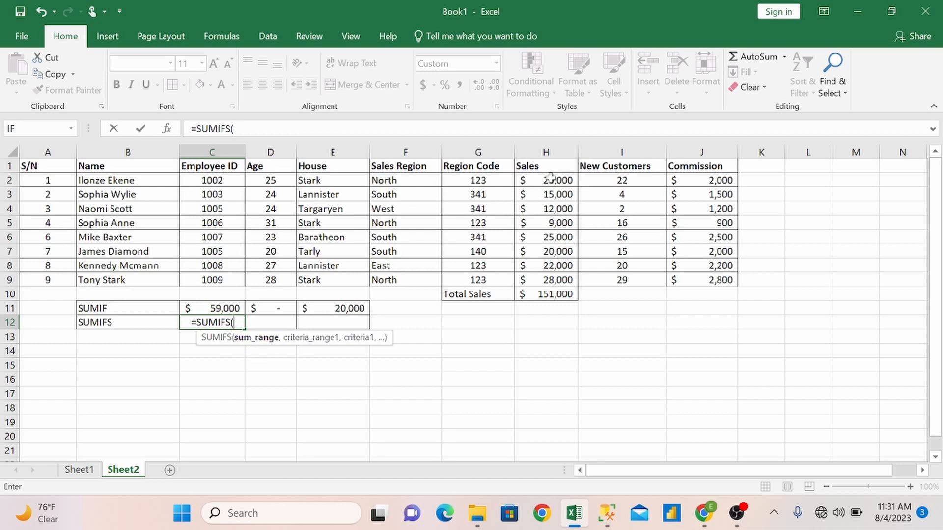
pyautogui.moveTo(551, 179); pyautogui.dragTo(554, 278)
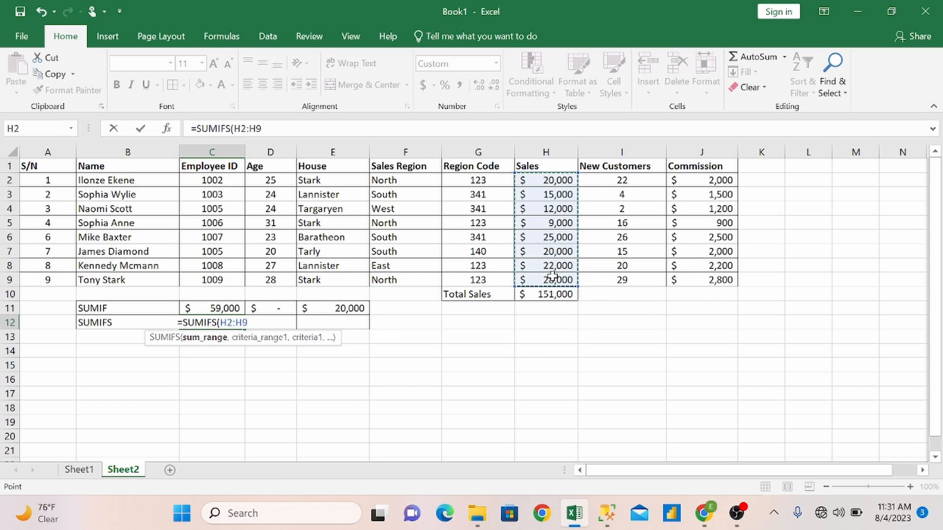
pyautogui.write(',')
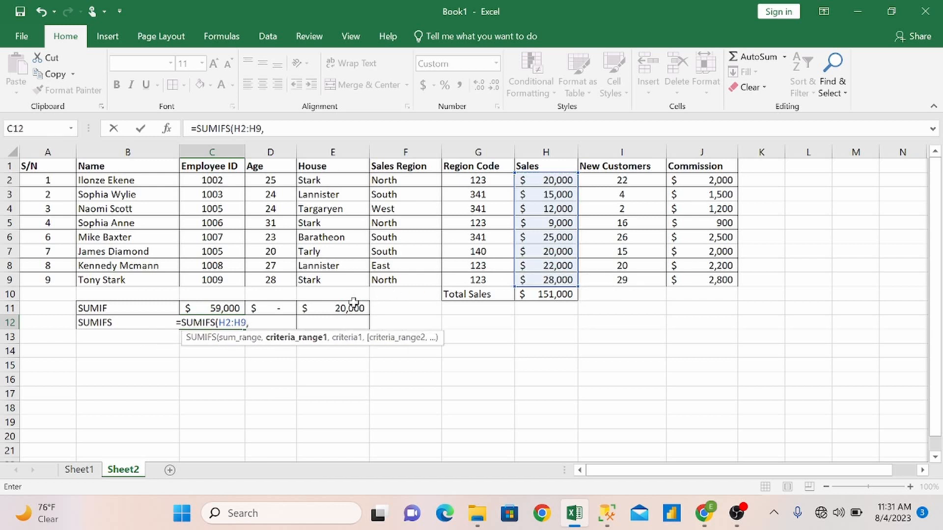
pyautogui.moveTo(231, 181); pyautogui.dragTo(227, 277)
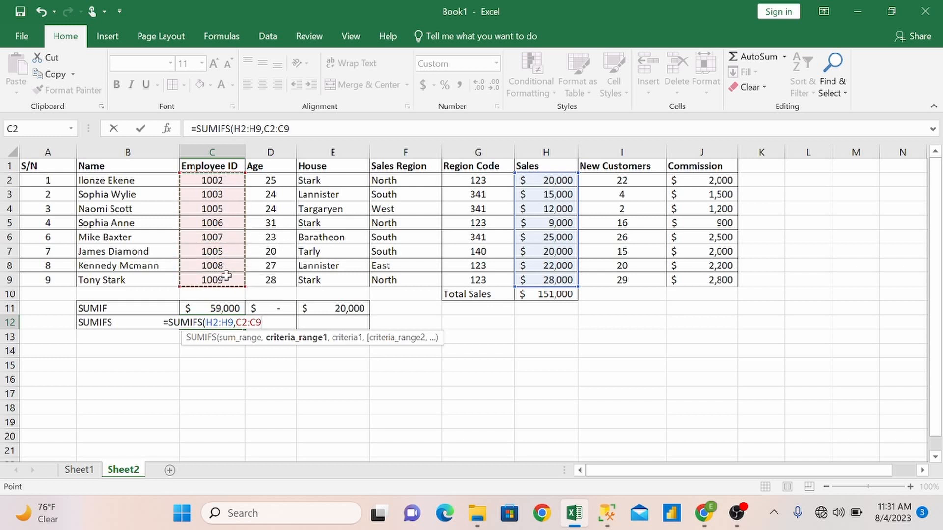
pyautogui.write(',">')
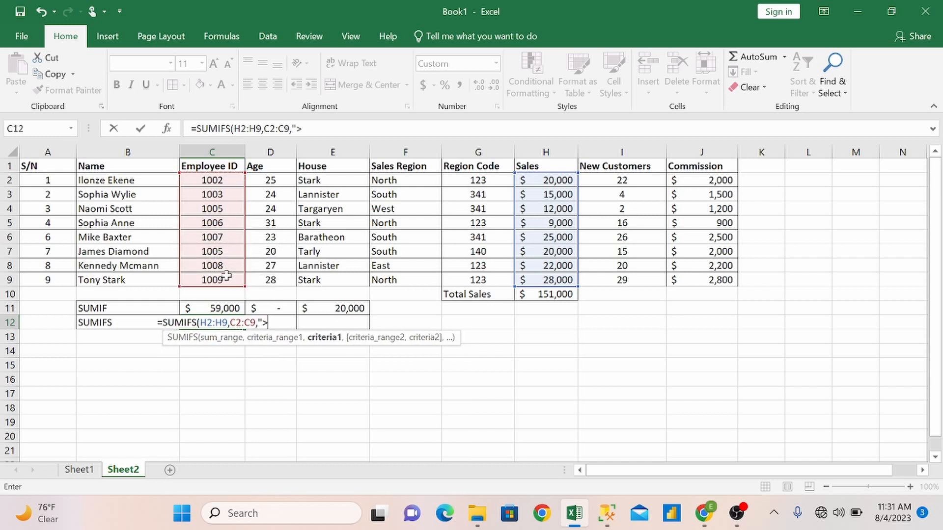
pyautogui.write('10')
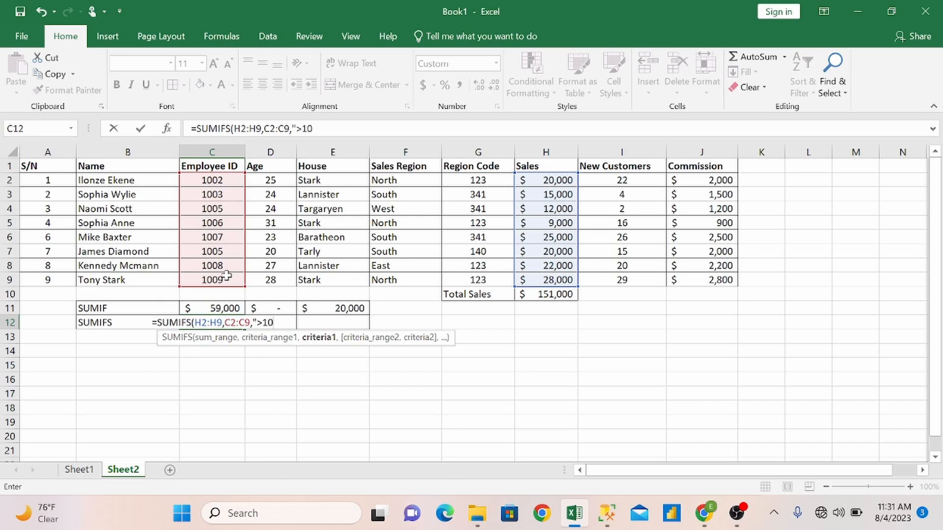
pyautogui.write('06",')
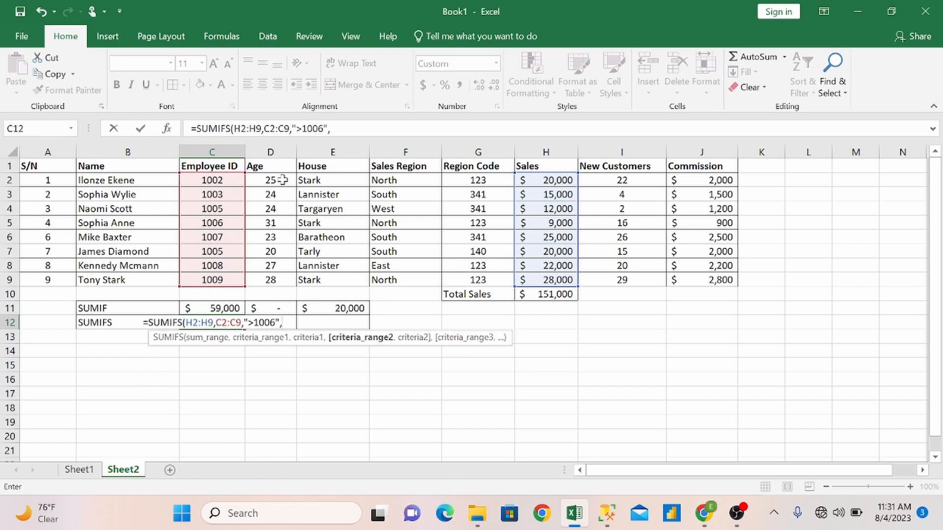
# Step: Complete the SUMIFS formula in C12 with a second condition, the age in D2:D9 meeting the criterion ">20"
pyautogui.moveTo(280, 182); pyautogui.dragTo(274, 280)
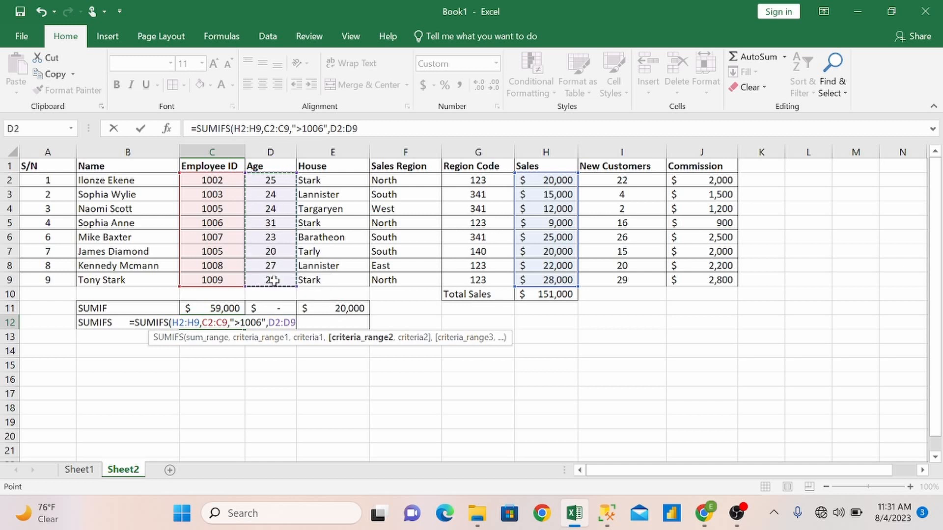
pyautogui.write(',')
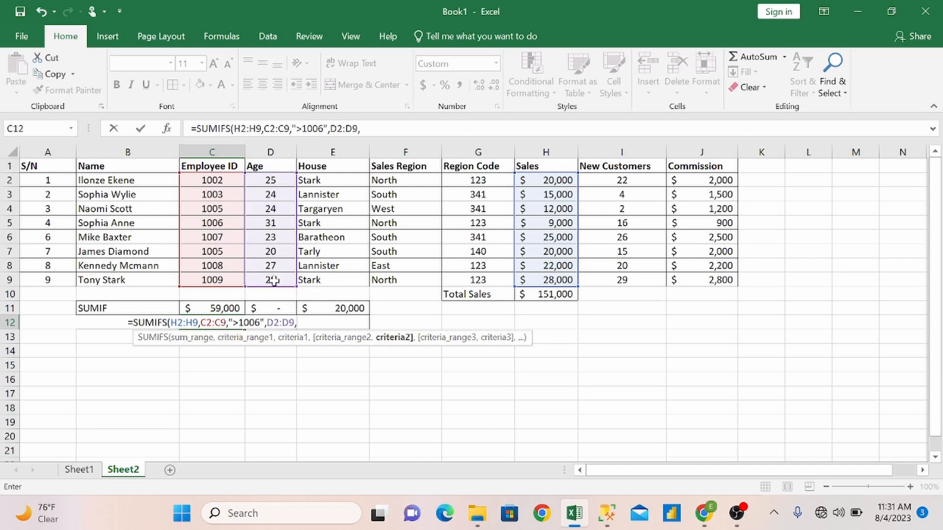
pyautogui.write('"')
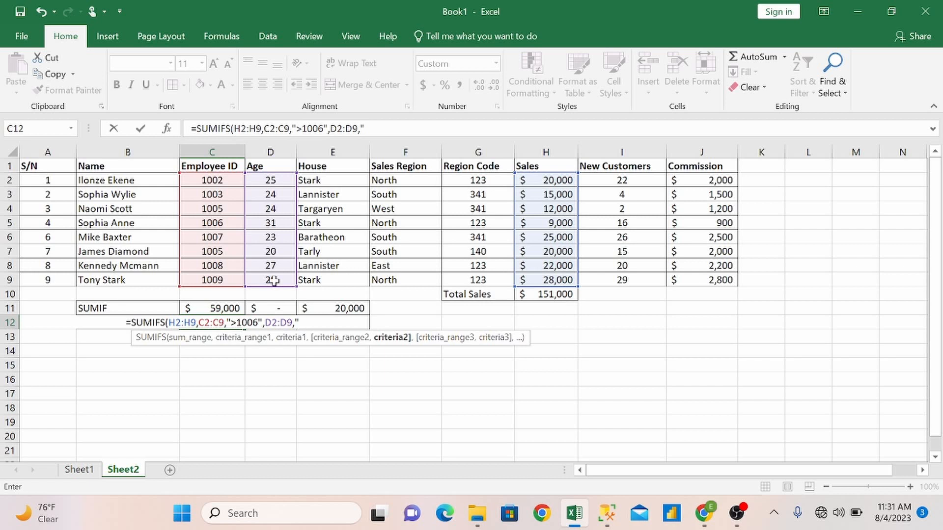
pyautogui.write('>2')
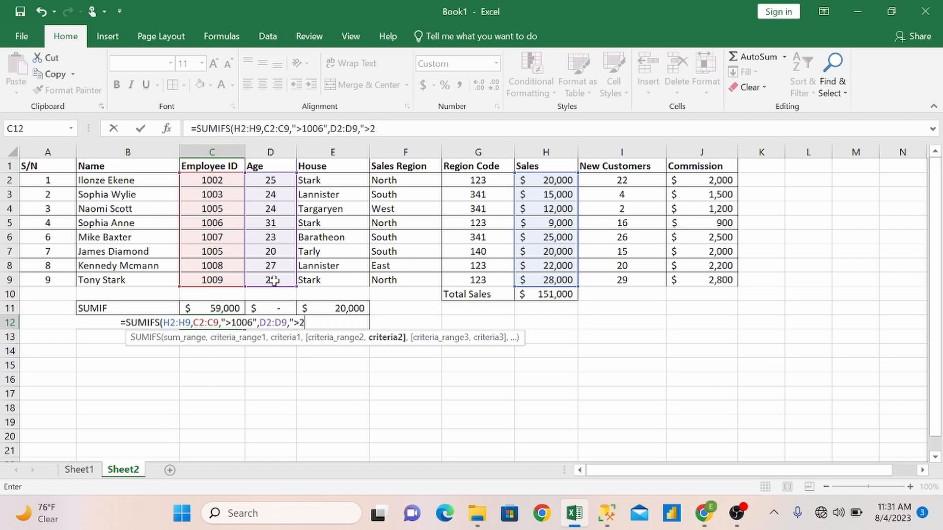
pyautogui.write('0"')
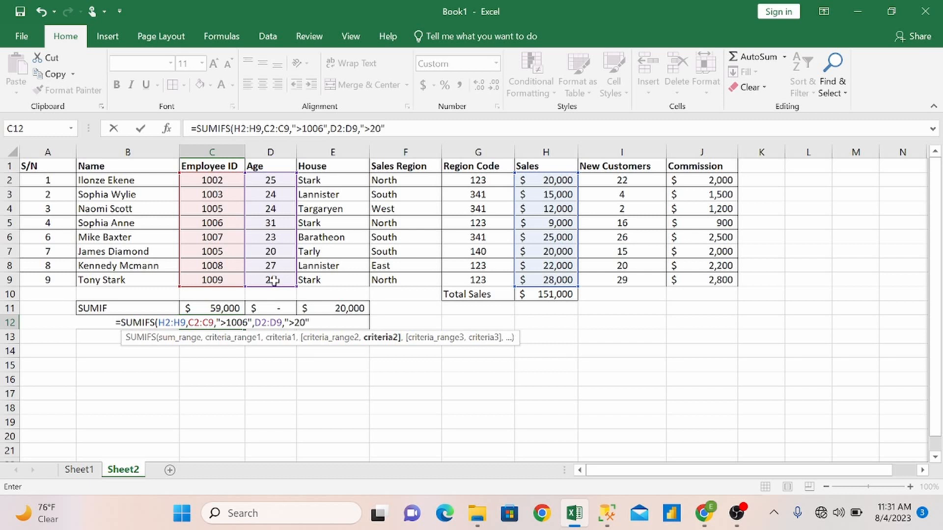
pyautogui.write(')')
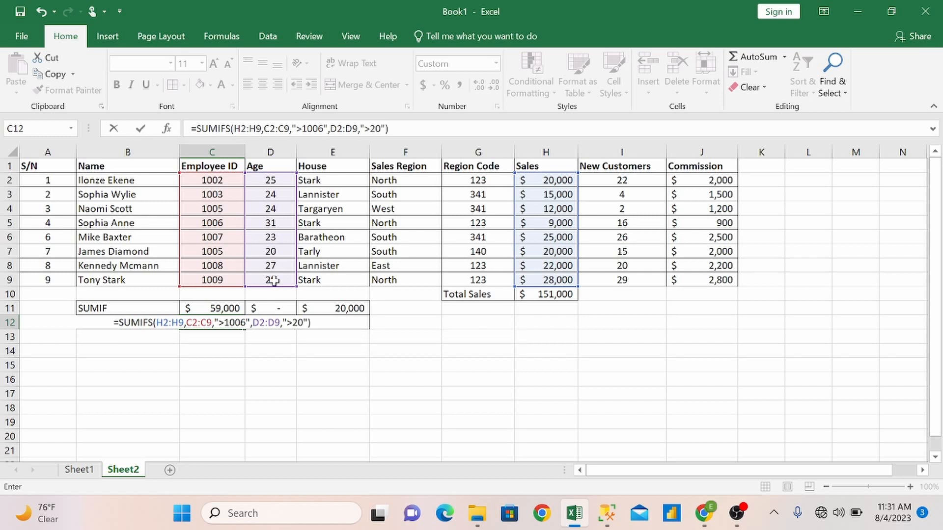
pyautogui.press('Return')
pyautogui.click(226, 323)
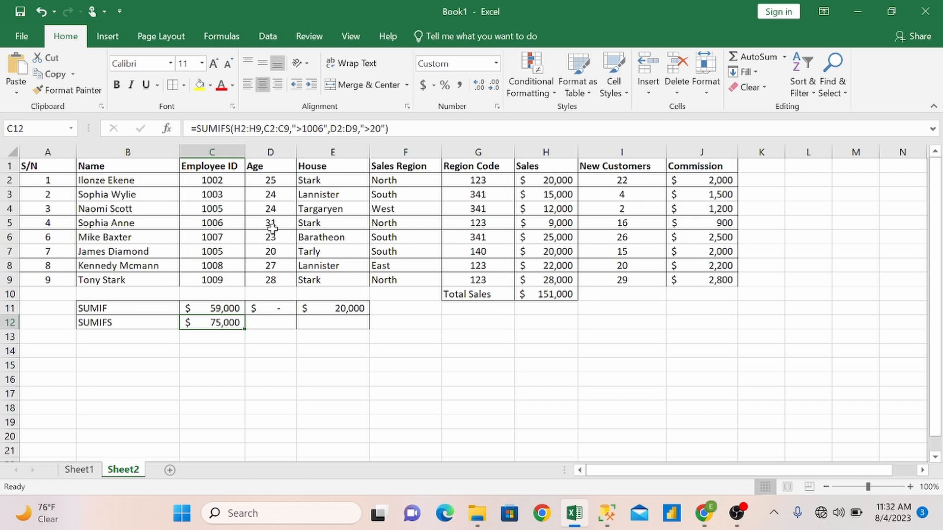
# Step: In D12, start a SUMIFS formula with the sales in H2:H9 as the sum range
pyautogui.doubleClick(271, 323)
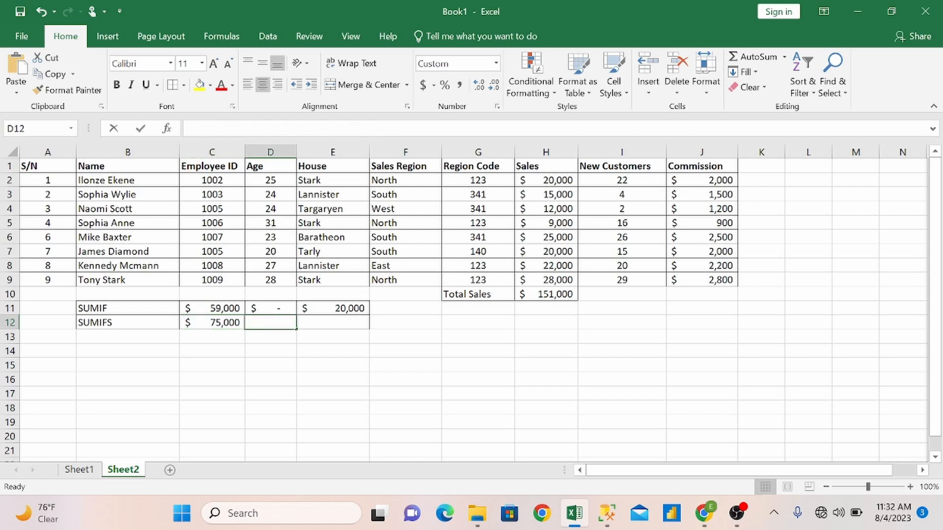
pyautogui.write('=')
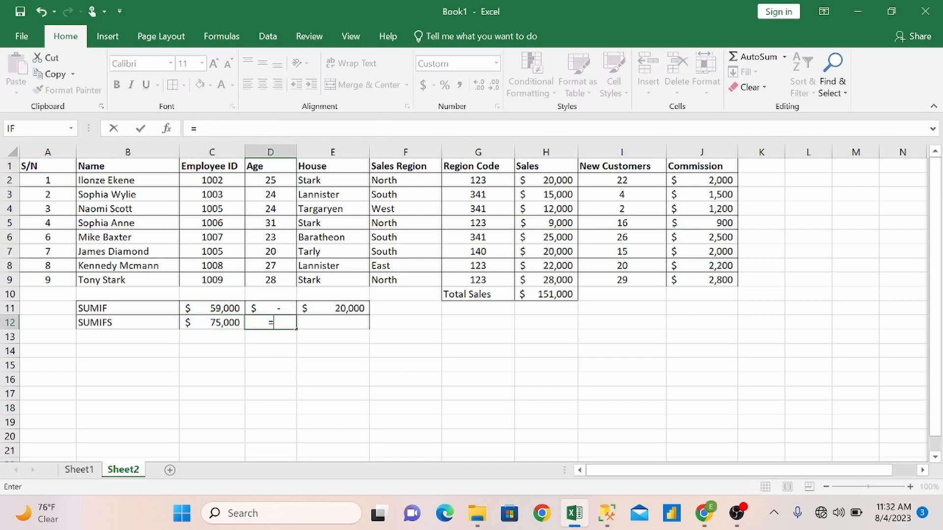
pyautogui.write('sumifs')
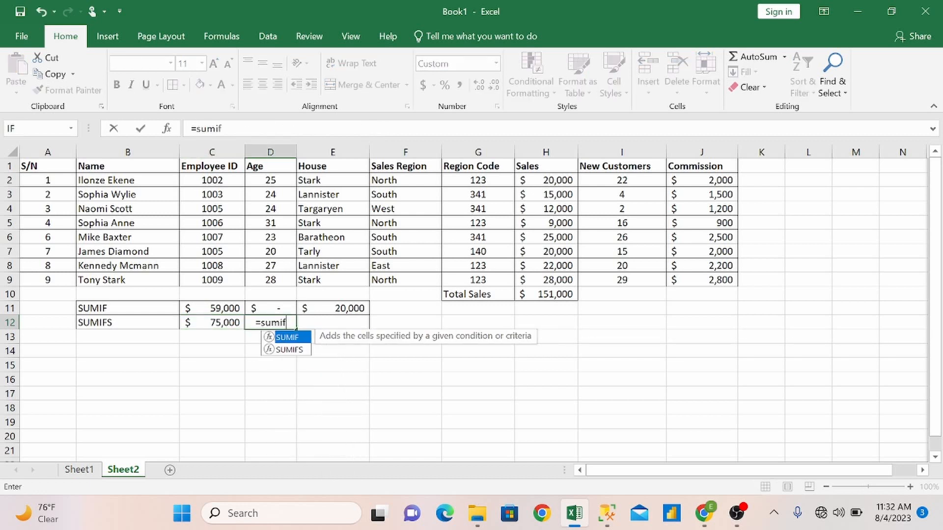
pyautogui.press('Tab')
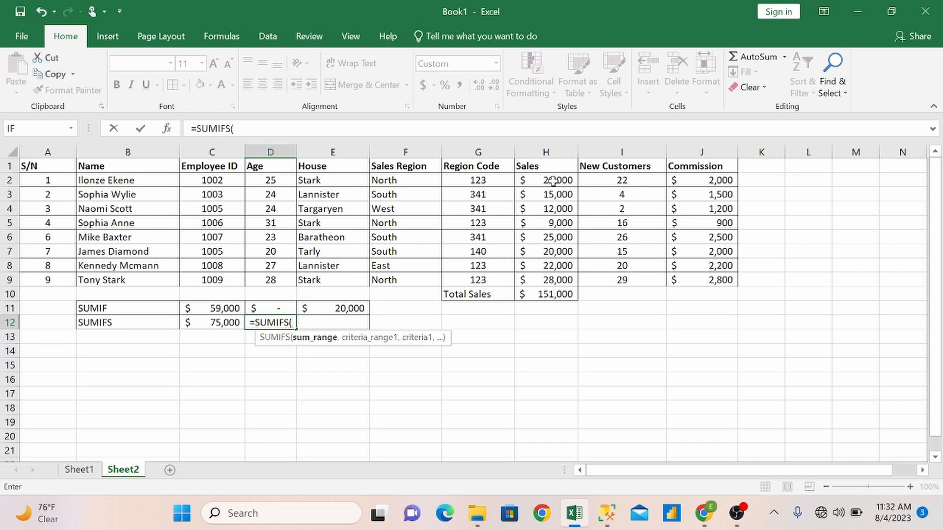
pyautogui.moveTo(550, 180); pyautogui.dragTo(544, 280)
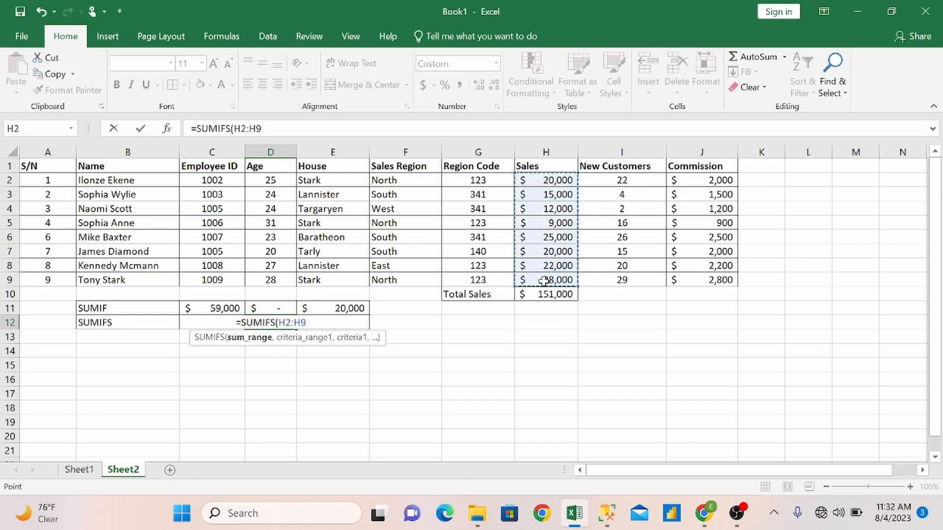
pyautogui.write(',')
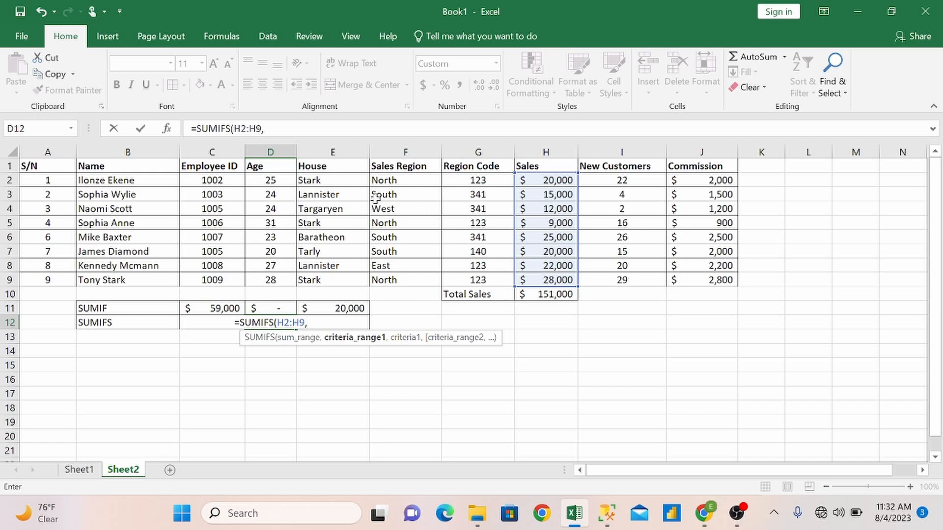
# Step: Add the first condition to the D12 formula: the employee ID in C2:C9 meeting the criterion ">1012"
pyautogui.moveTo(228, 180); pyautogui.dragTo(224, 278)
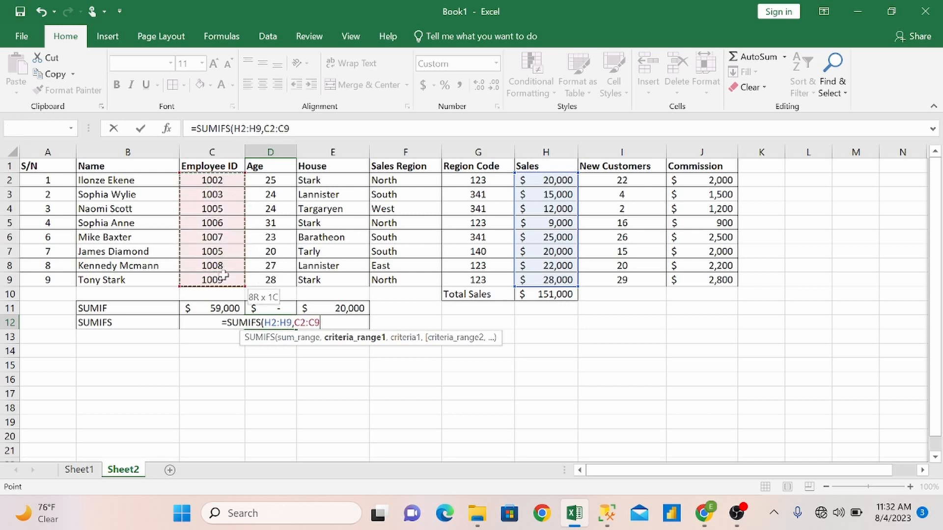
pyautogui.write(',')
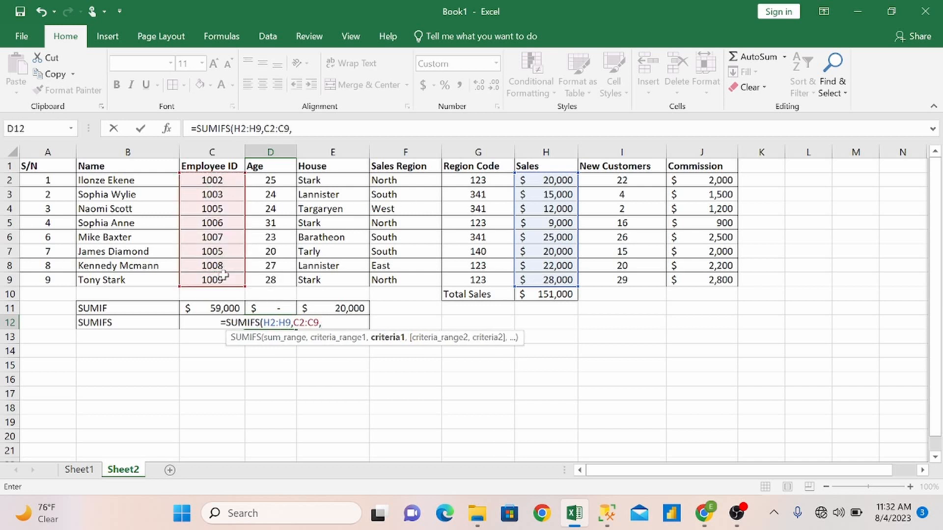
pyautogui.write('"')
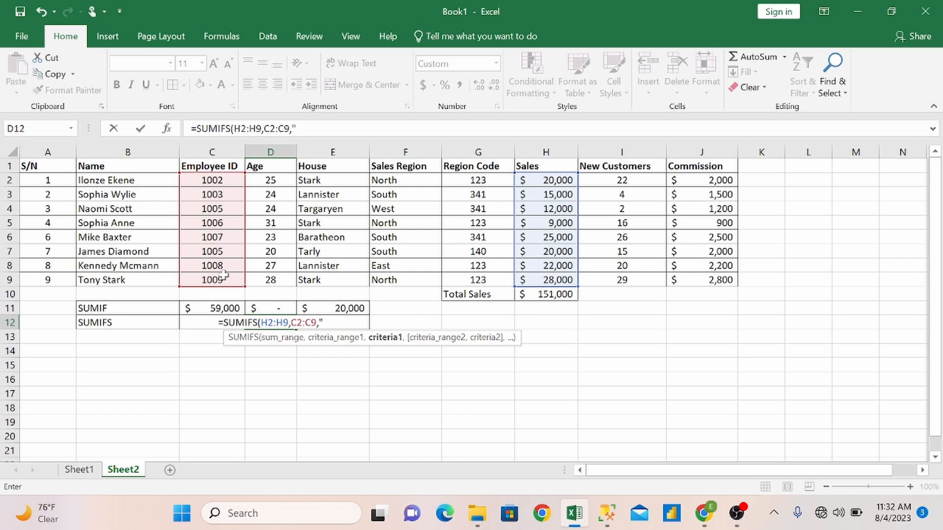
pyautogui.write('>10')
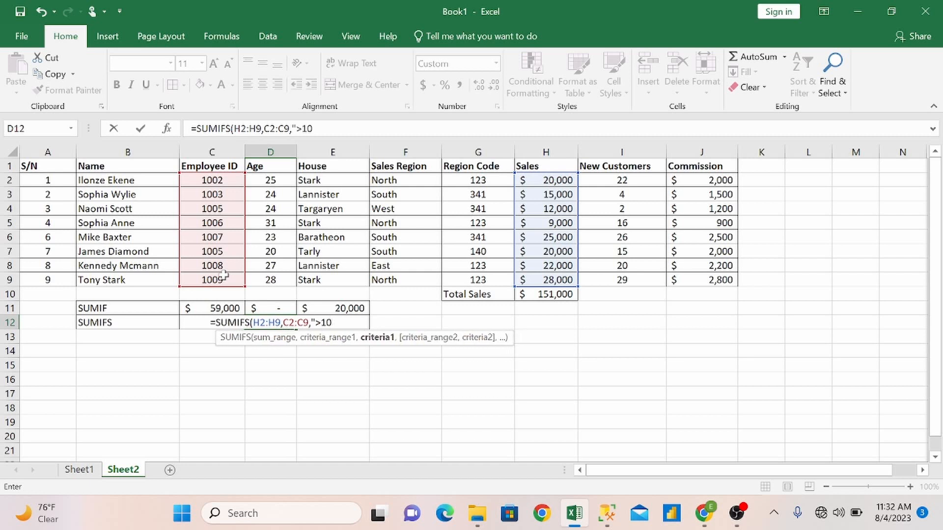
pyautogui.write('12')
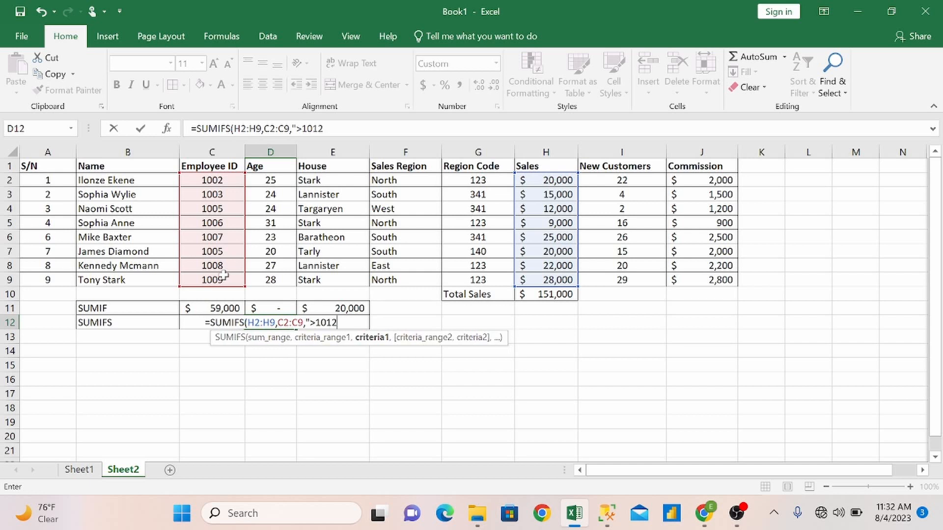
pyautogui.write('",')
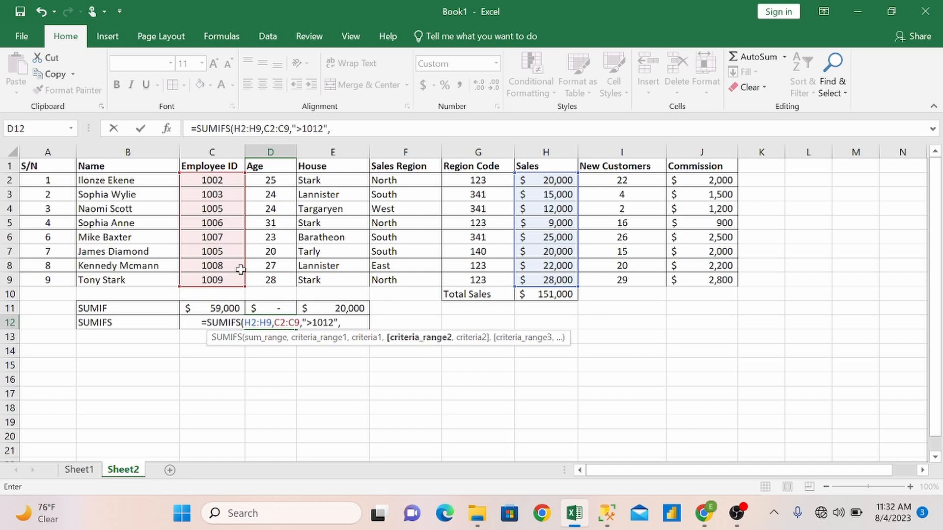
# Step: Complete the D12 formula with a second condition, the age in D2:D9 meeting the criterion ">20"
pyautogui.moveTo(270, 180); pyautogui.dragTo(271, 279)
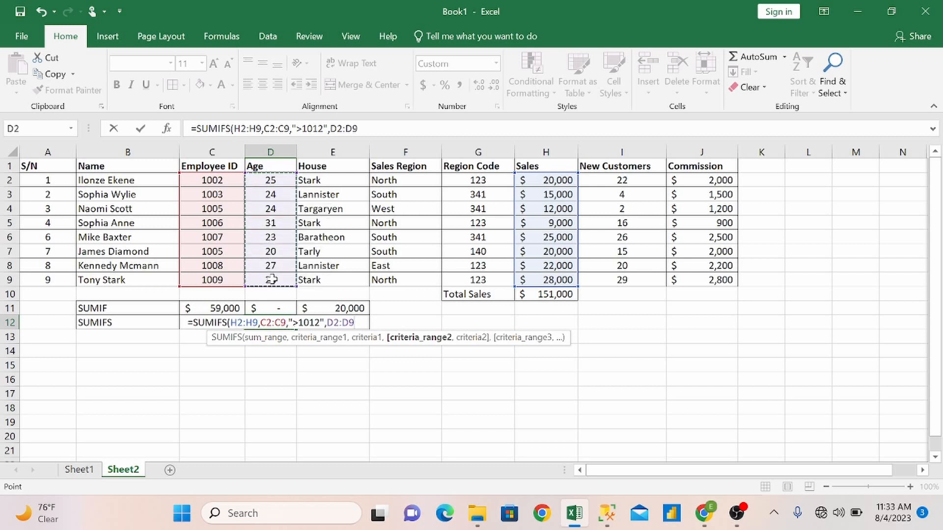
pyautogui.write(',')
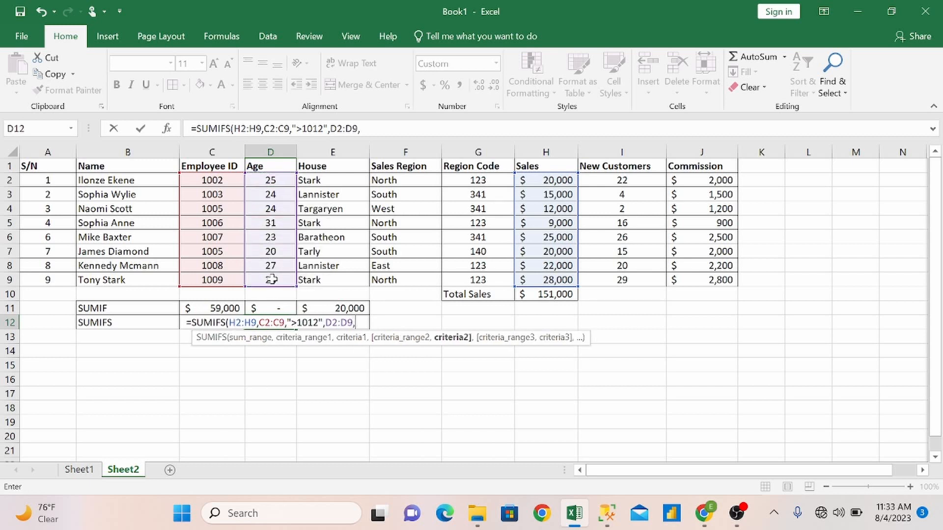
pyautogui.write('"')
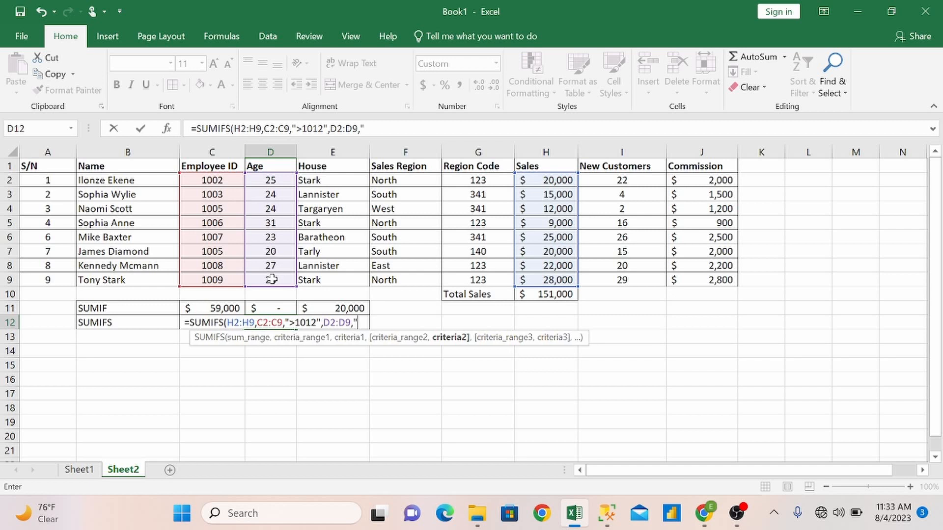
pyautogui.write('>')
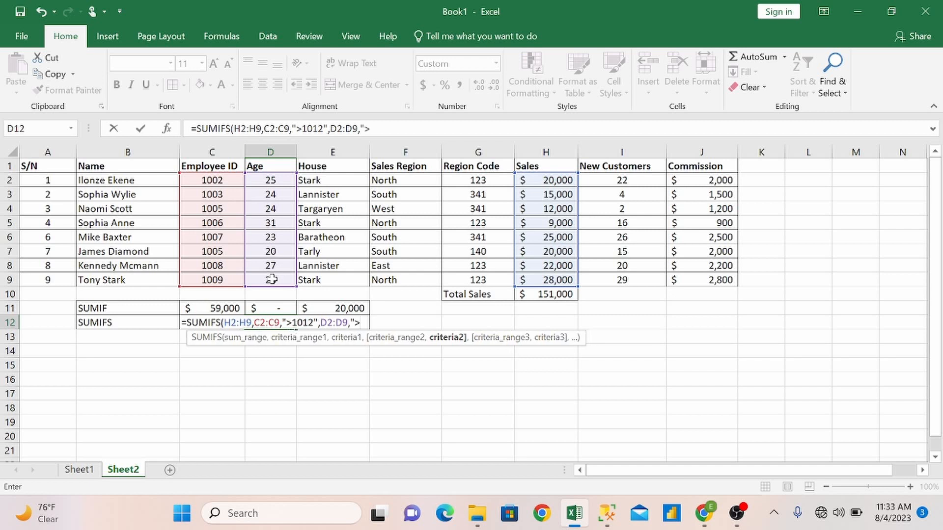
pyautogui.write('20"')
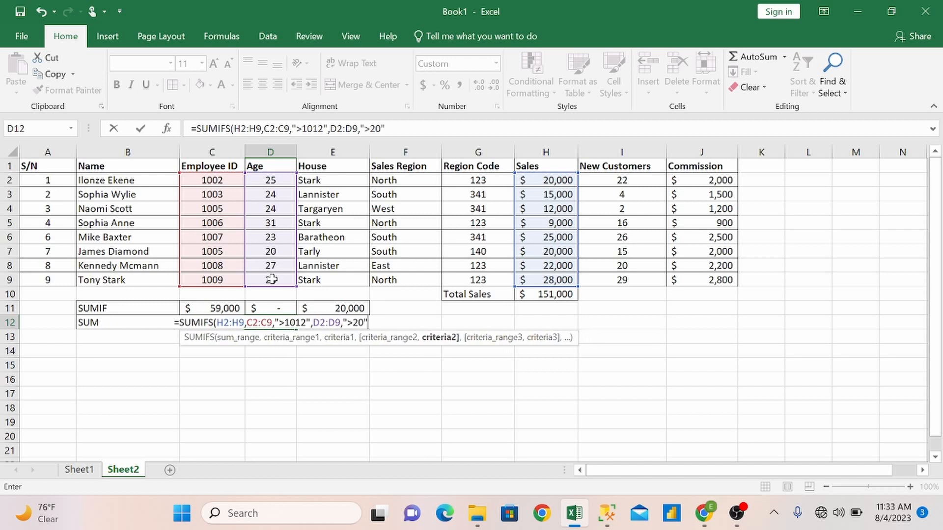
pyautogui.write(')')
pyautogui.press('Return')
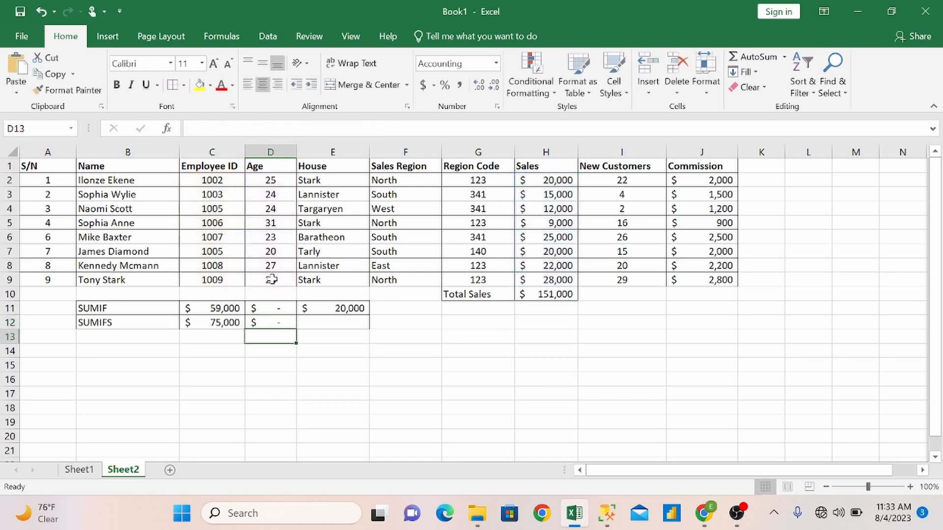
# Step: Check the SUMIFS formula in D12 against the employee IDs in C2:C9
pyautogui.click(270, 326)
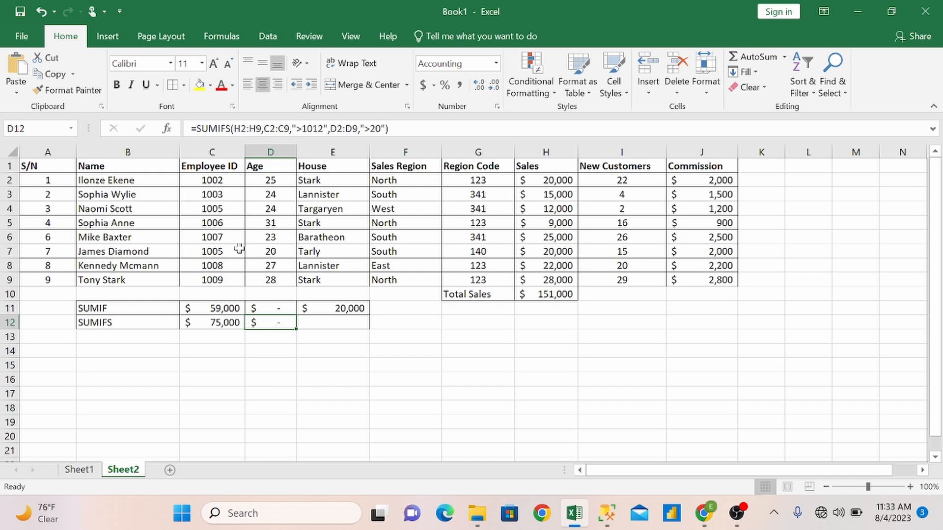
pyautogui.moveTo(204, 179); pyautogui.dragTo(204, 278)
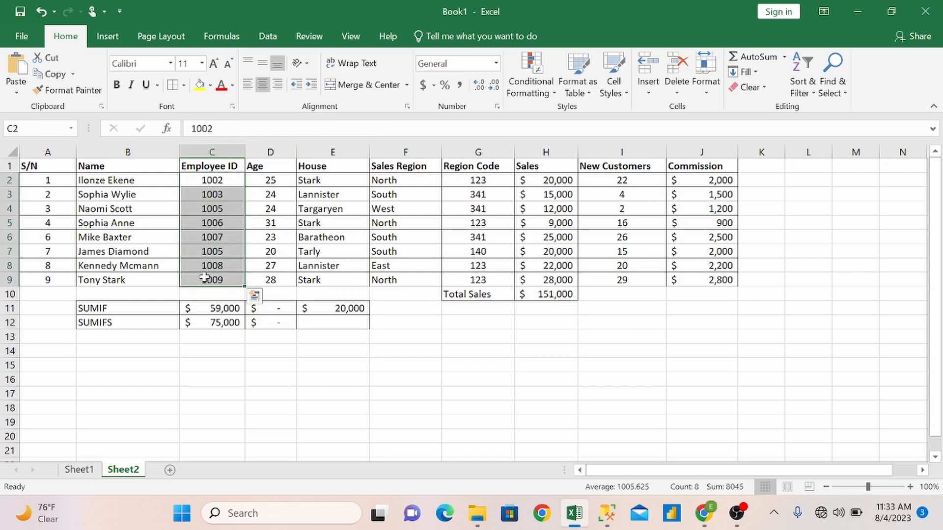
pyautogui.click(277, 322)
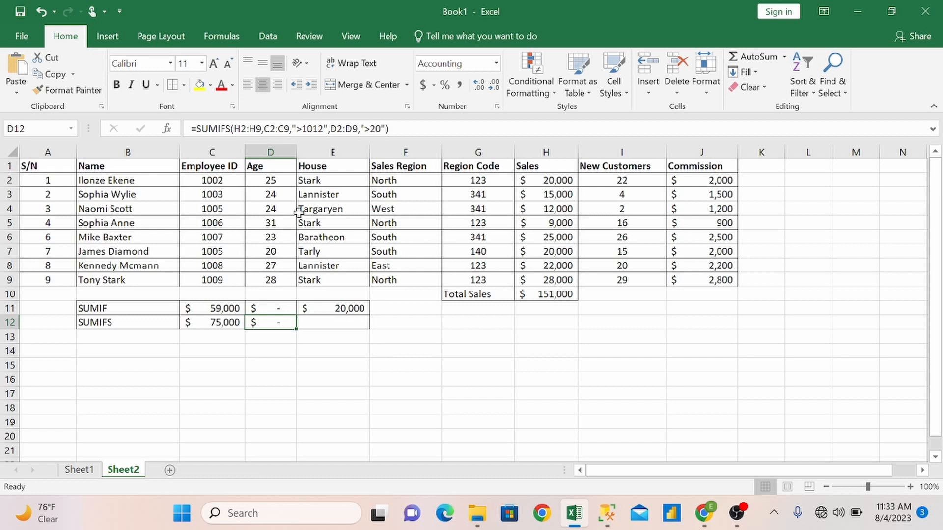
# Step: In E12, start another SUMIFS formula with H2:H9 as the sum range
pyautogui.doubleClick(332, 322)
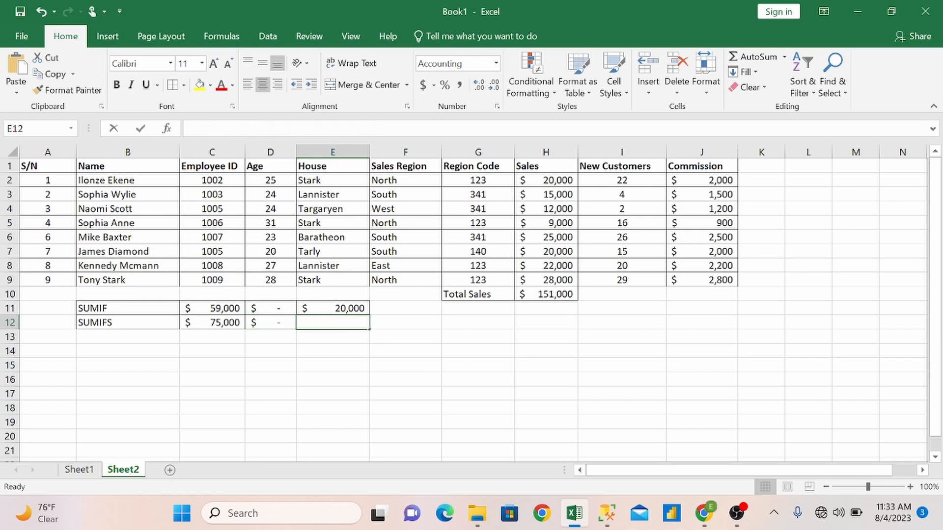
pyautogui.write('=sumifs(')
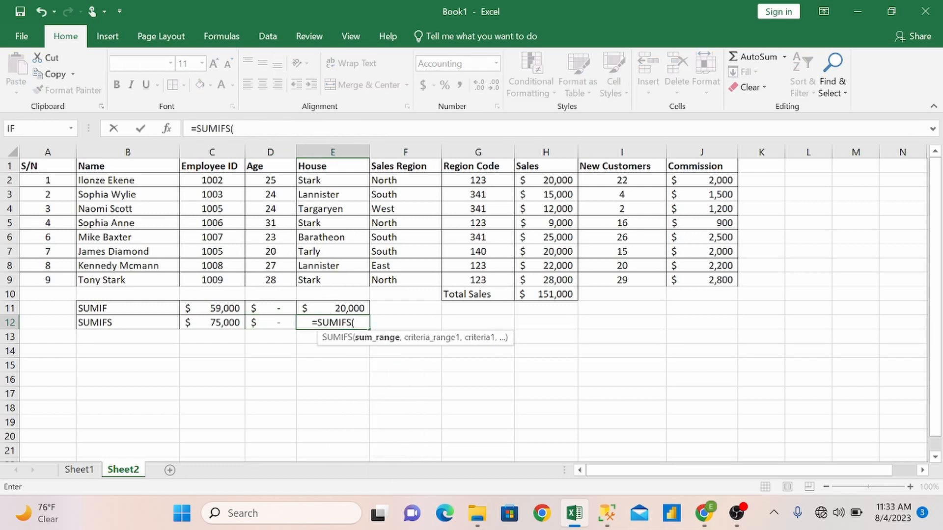
pyautogui.moveTo(522, 181); pyautogui.dragTo(522, 281)
pyautogui.write(',')
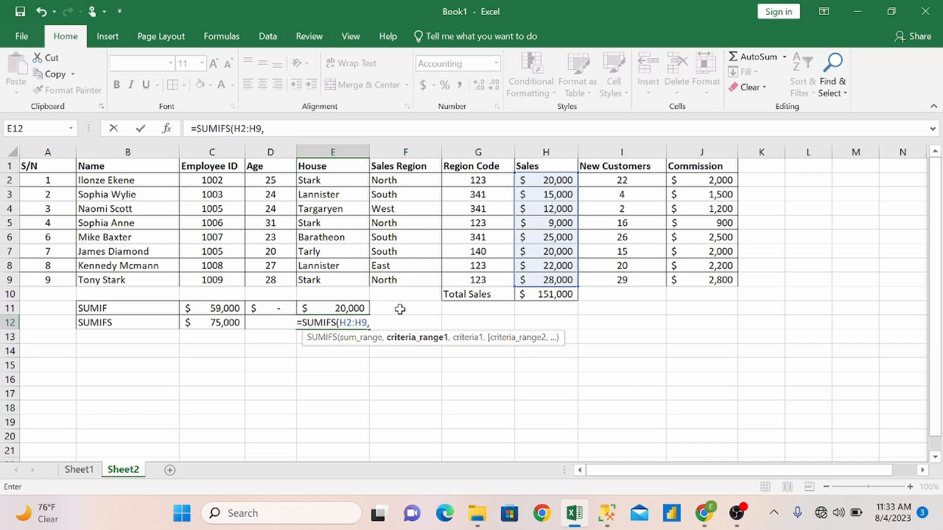
# Step: Add the first condition to the E12 formula: the age in D2:D9 meeting the criterion "=28"
pyautogui.moveTo(271, 183); pyautogui.dragTo(266, 288)
pyautogui.write(',')
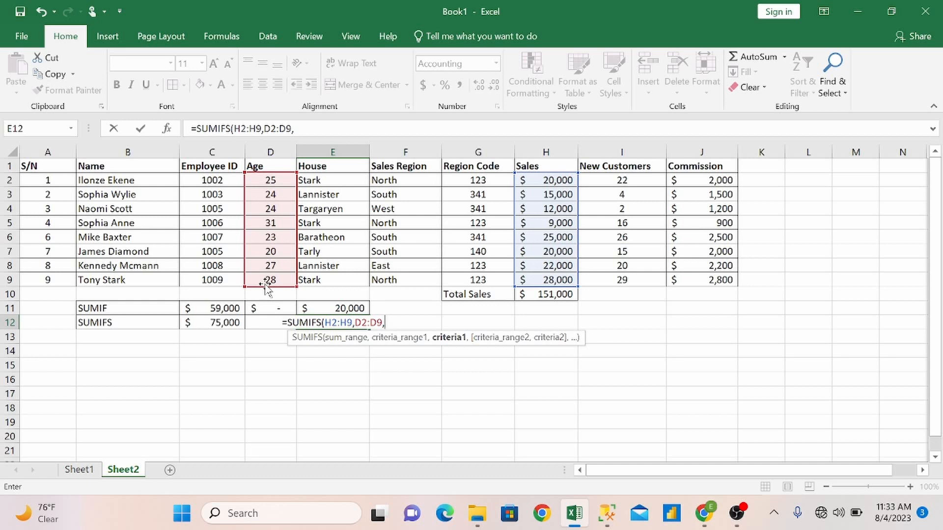
pyautogui.write('+')
pyautogui.press('BackSpace')
pyautogui.write('"28')
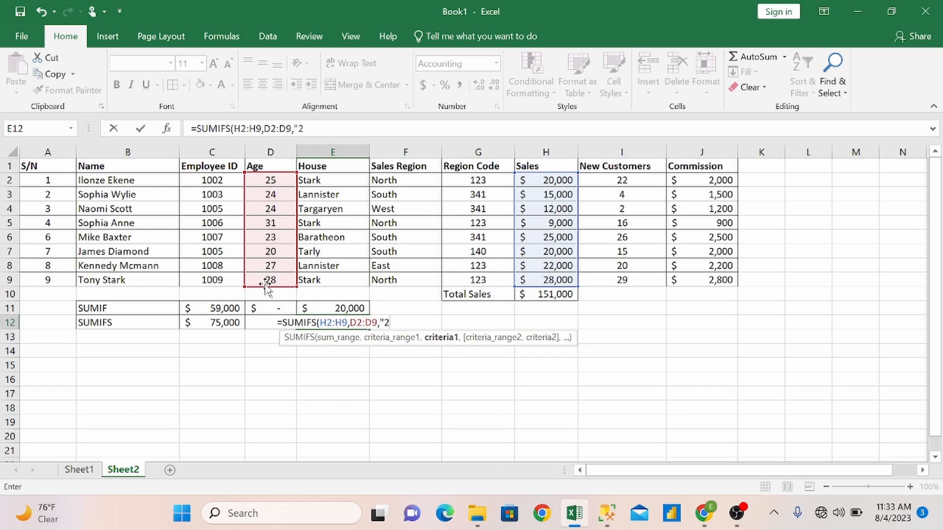
pyautogui.press('BackSpace')
pyautogui.press('BackSpace')
pyautogui.write('=')
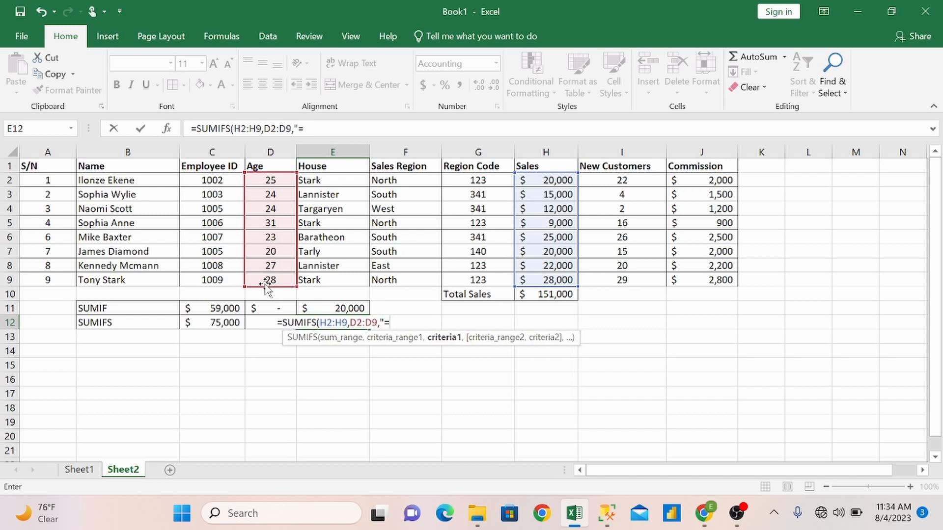
pyautogui.write('28",')
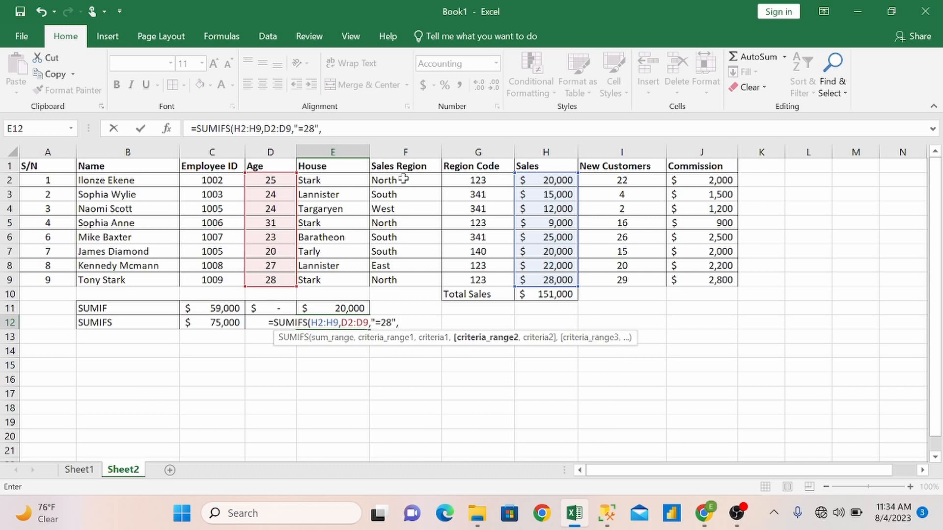
# Step: Complete the E12 formula with a second condition, the sales region in F2:F9 matching "North"
pyautogui.moveTo(403, 180); pyautogui.dragTo(397, 279)
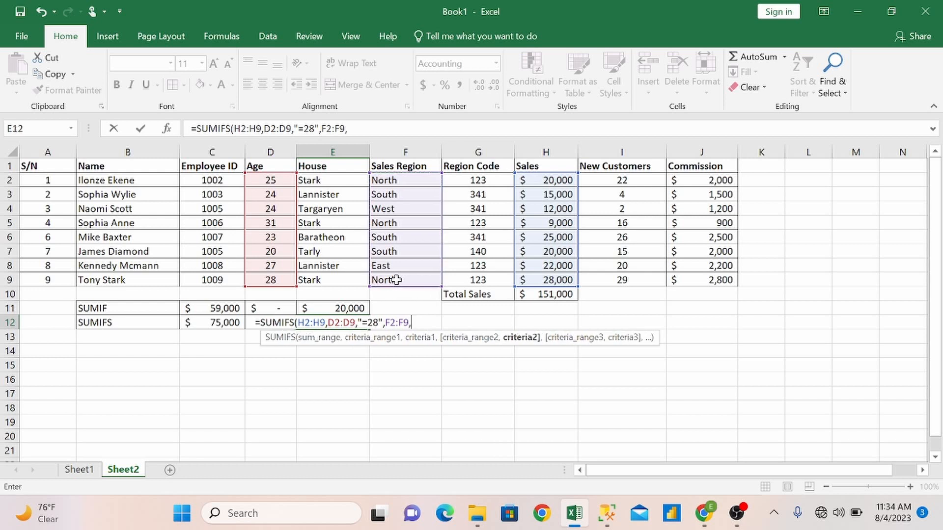
pyautogui.write(',"')
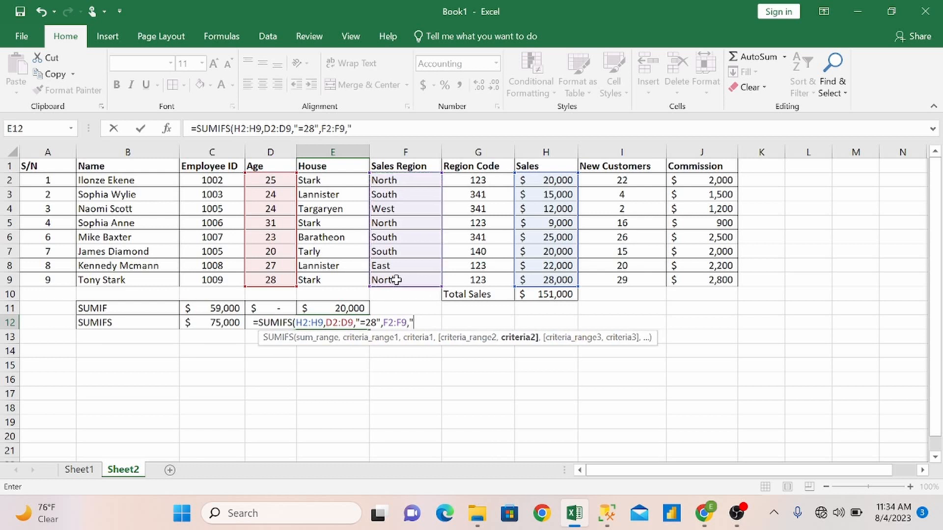
pyautogui.write('No')
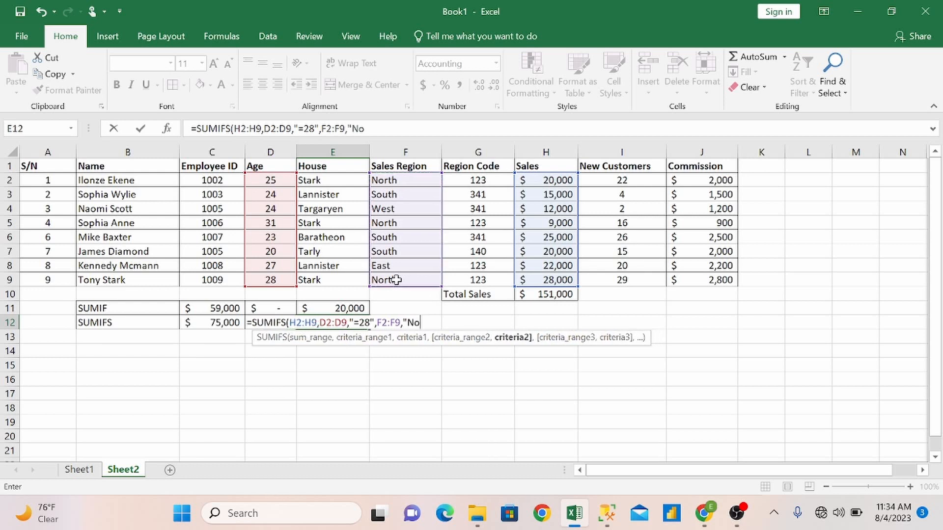
pyautogui.write('rth"')
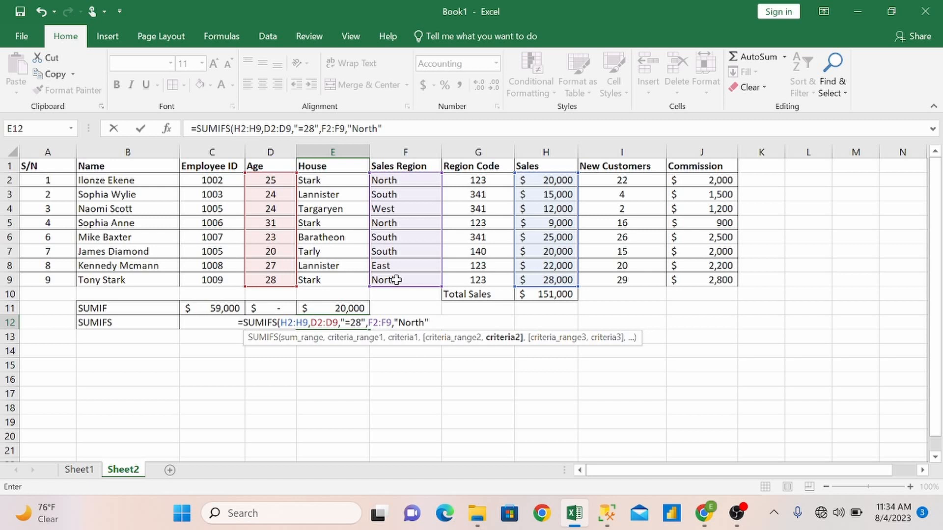
pyautogui.write(')')
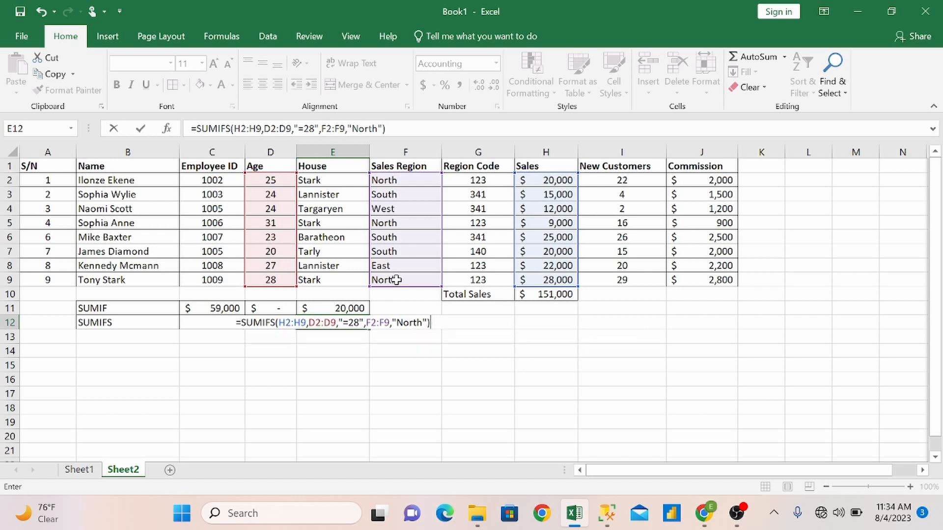
pyautogui.press('Return')
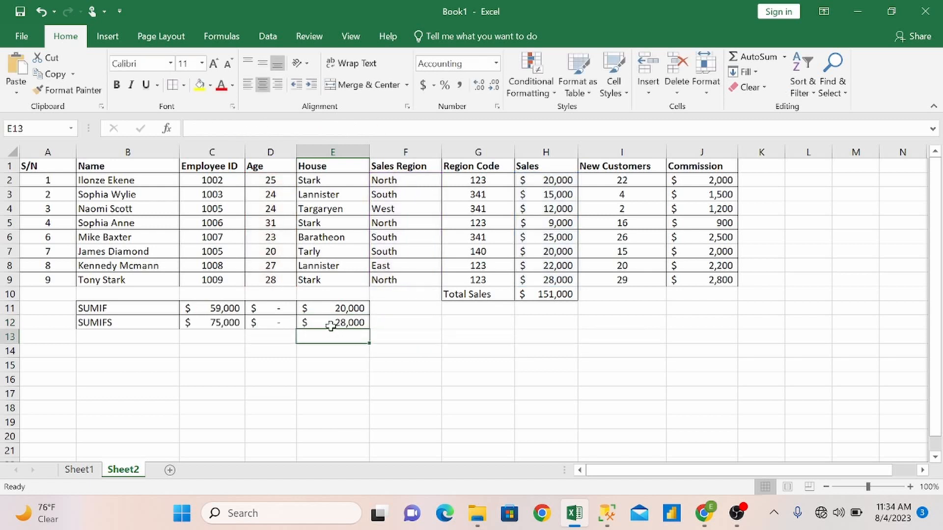